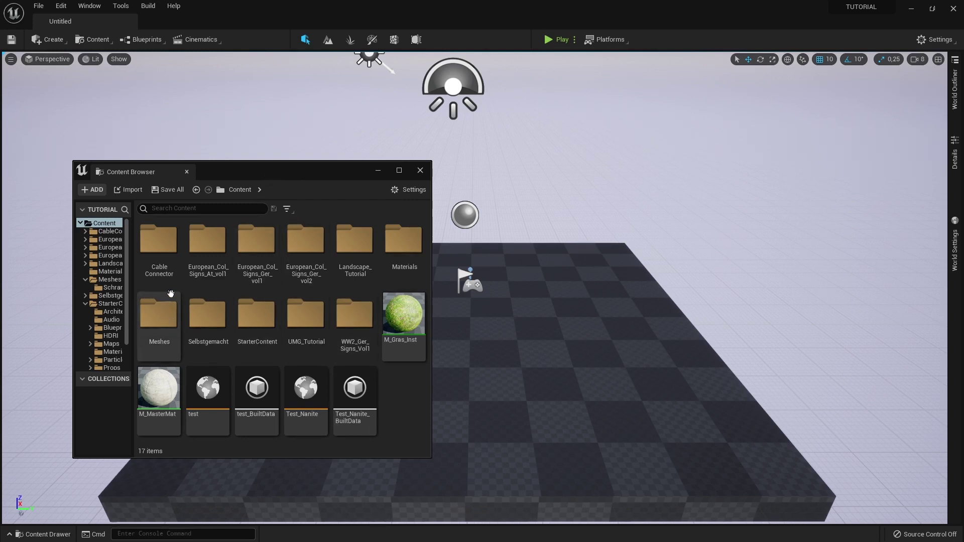
Navigate the Content Browser to the empty Content > Meshes > Schranken folder
click(96, 40)
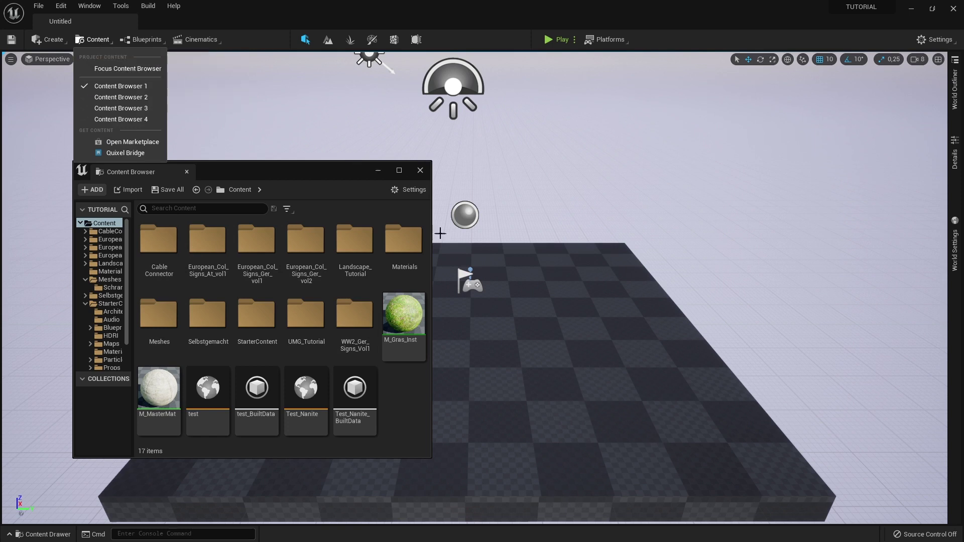
click(437, 391)
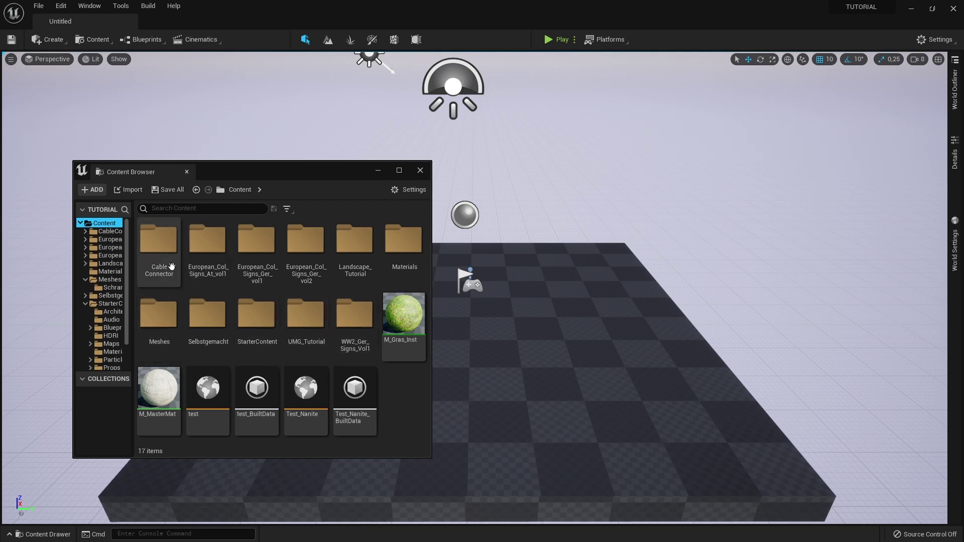
right_click(405, 389)
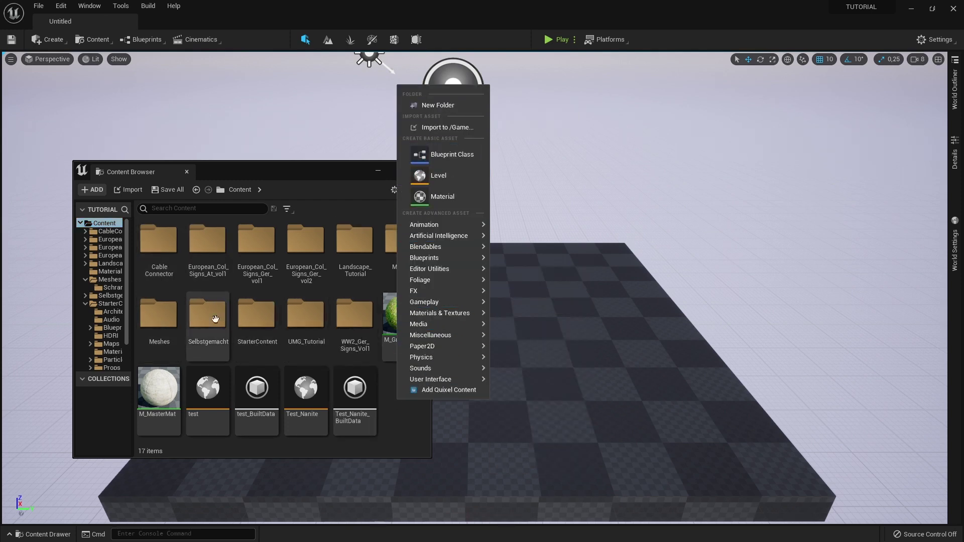
click(173, 309)
double_click(173, 309)
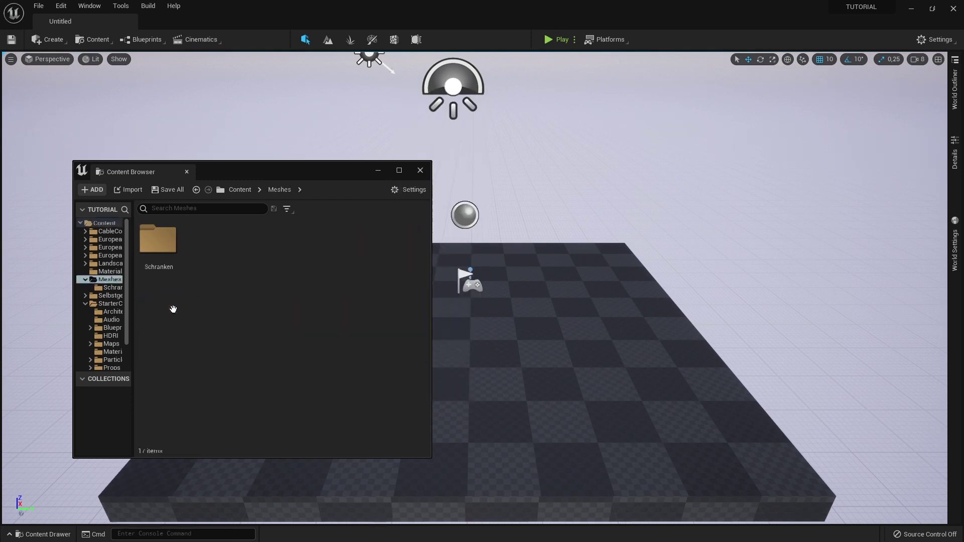
double_click(165, 276)
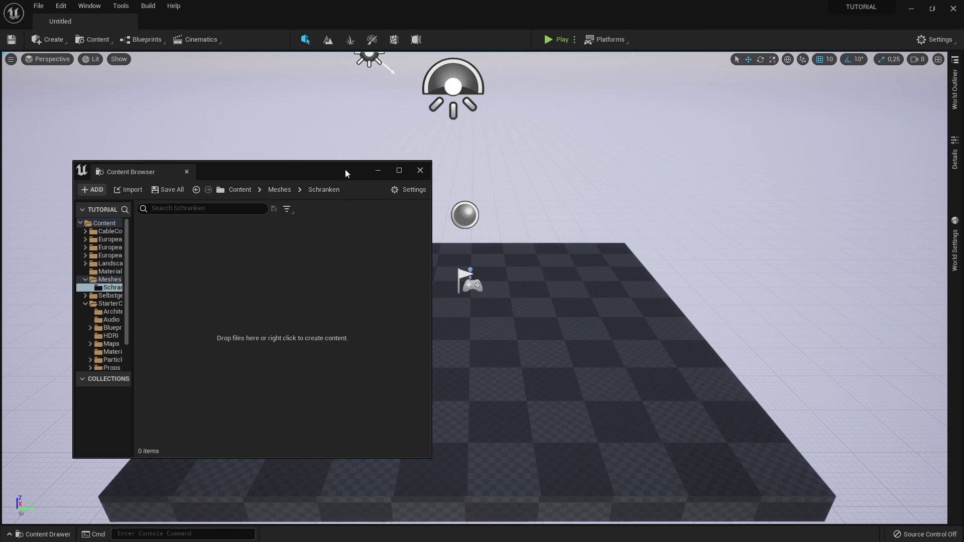
Start an import into Schranken and select Schranke_Tutorial.fbx in Downloads > Texturr
click(140, 193)
click(136, 191)
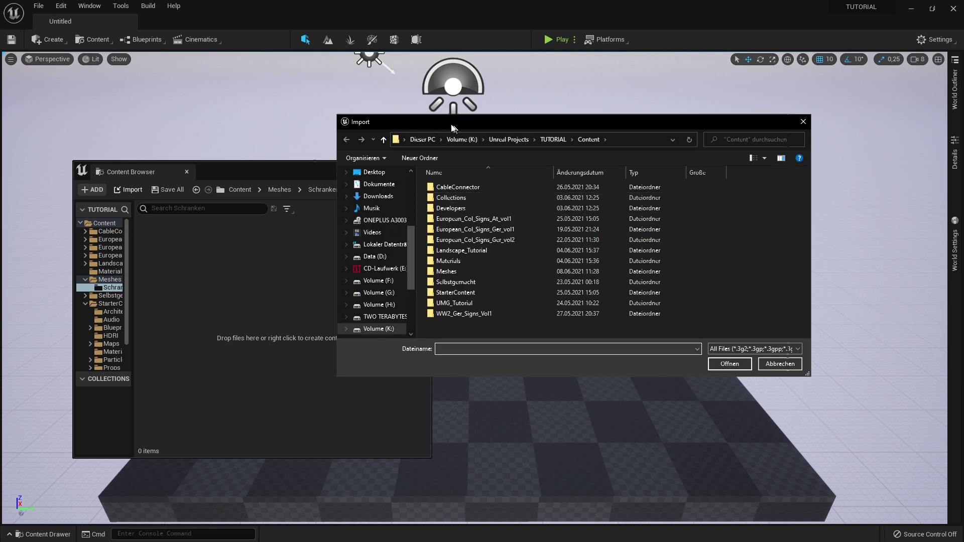
key(Escape)
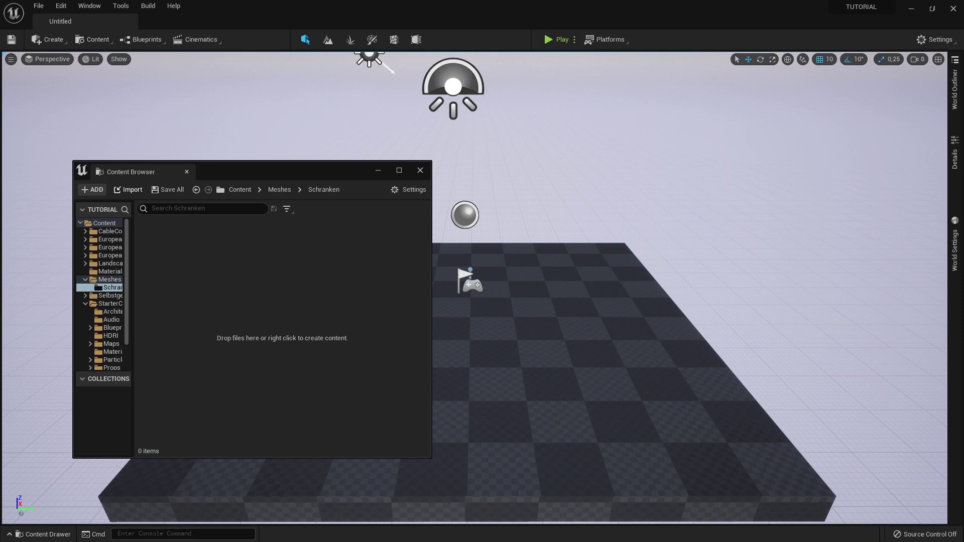
drag(631, 130, 601, 120)
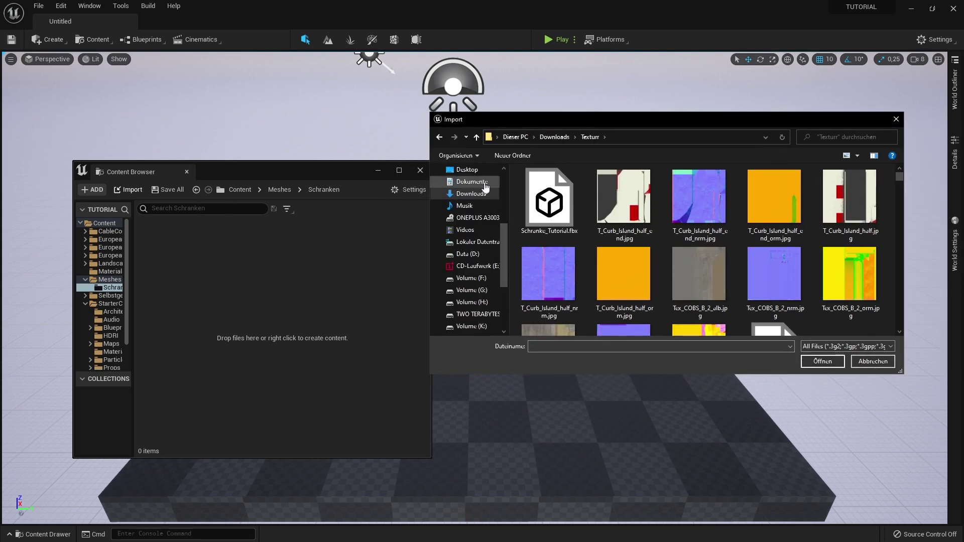
click(617, 197)
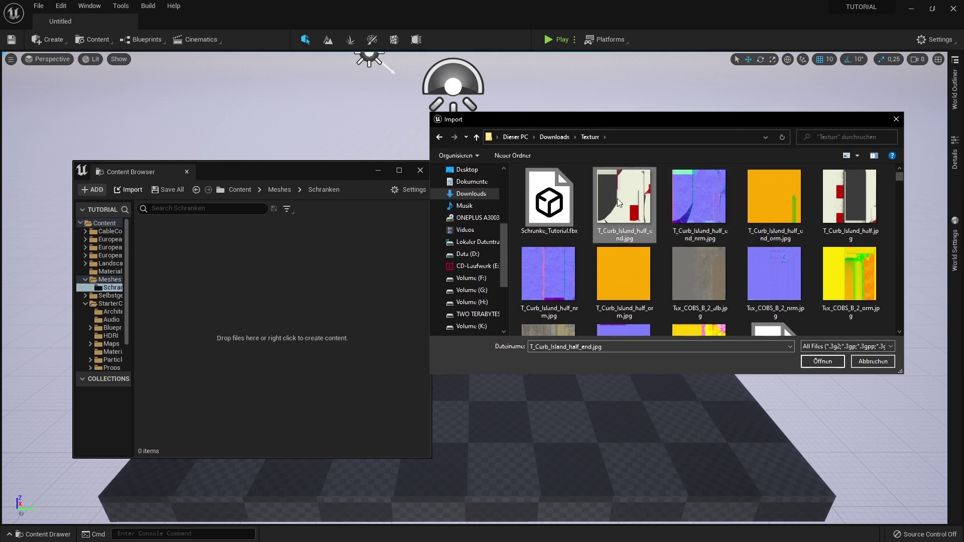
click(692, 201)
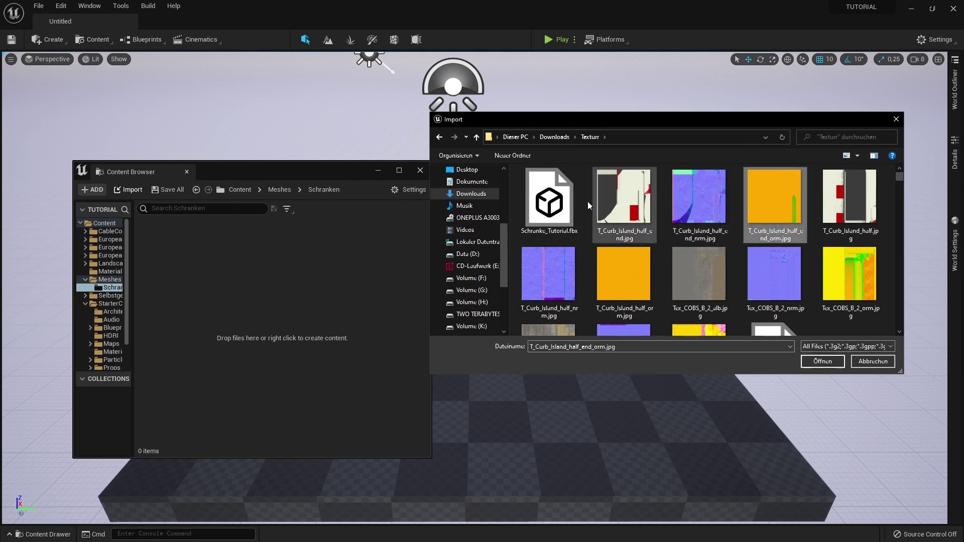
click(625, 204)
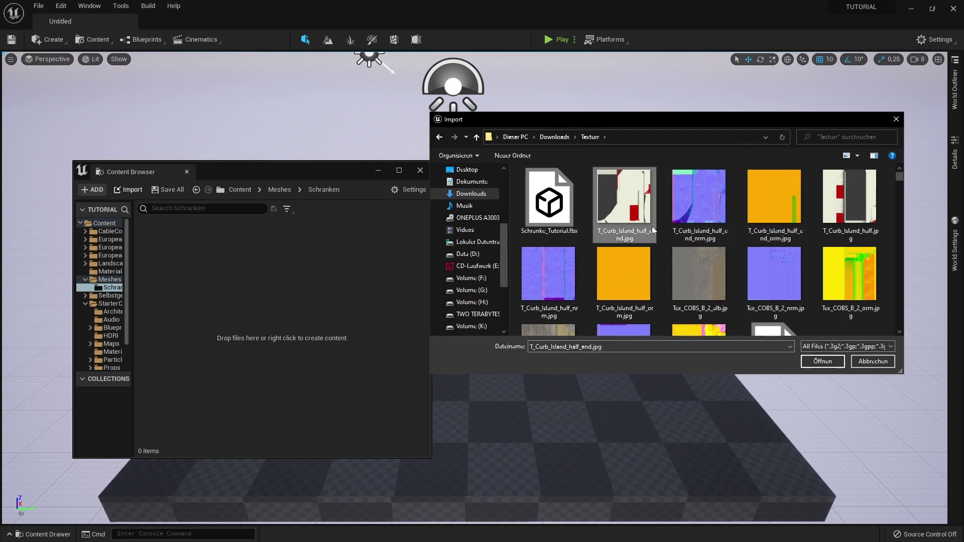
click(519, 197)
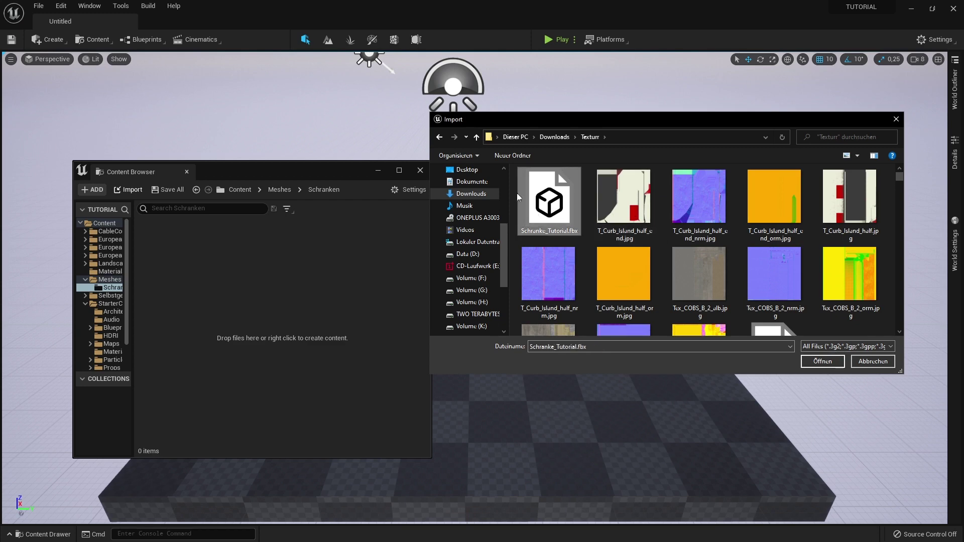
right_click(567, 188)
click(598, 210)
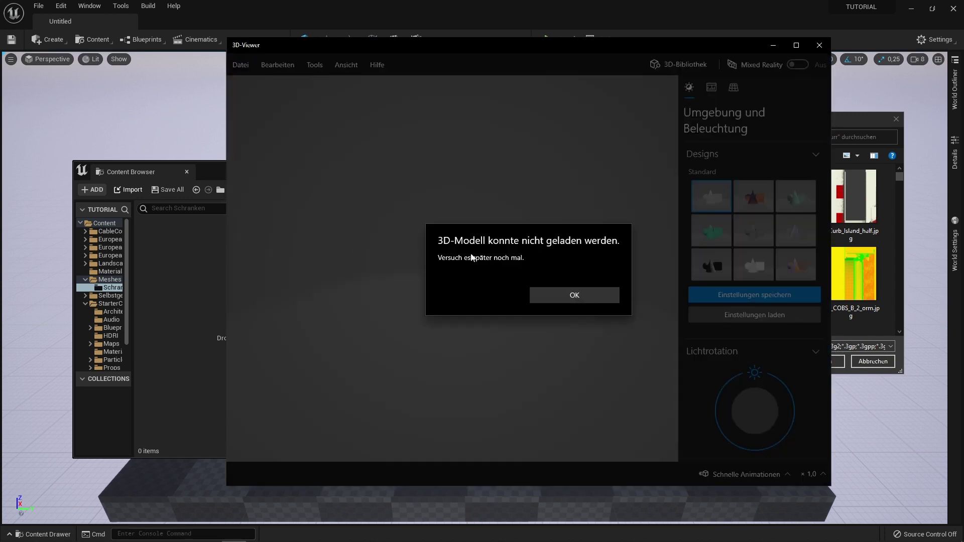
click(590, 294)
click(818, 45)
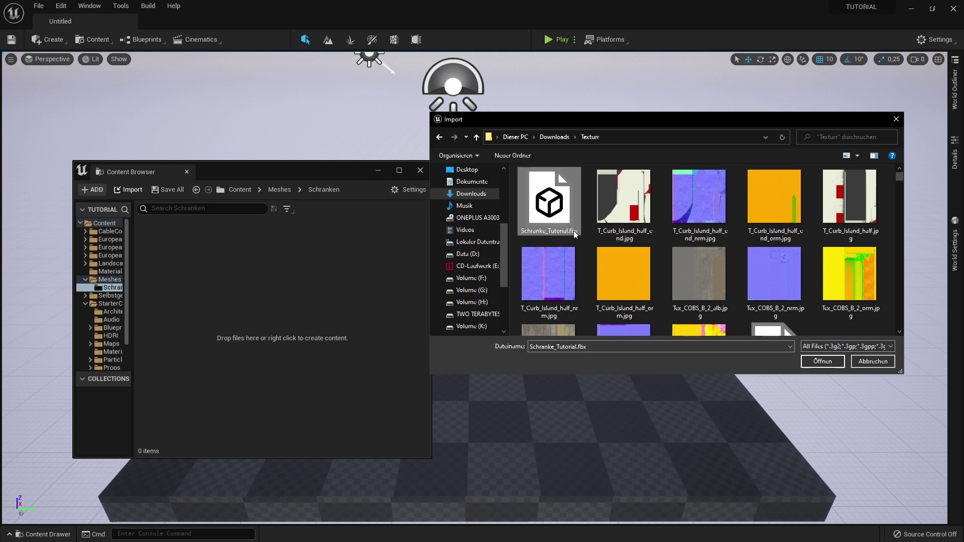
Open the FBX Import Options for Schranke_Tutorial.fbx and widen the setting label column
double_click(555, 196)
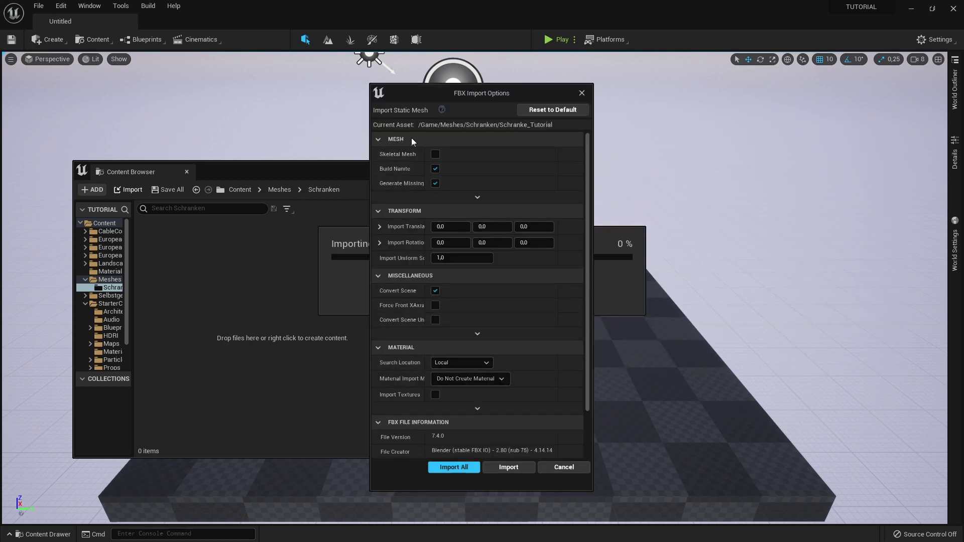
scroll(509, 399, down, 2)
scroll(510, 399, up, 2)
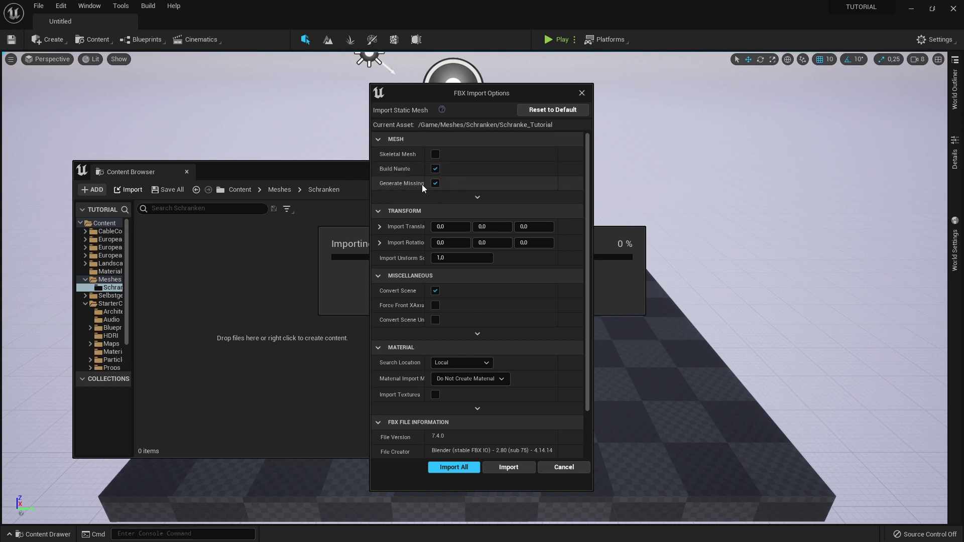
mouse_move(424, 185)
mouse_down()
mouse_move(454, 186)
mouse_move(443, 190)
mouse_up()
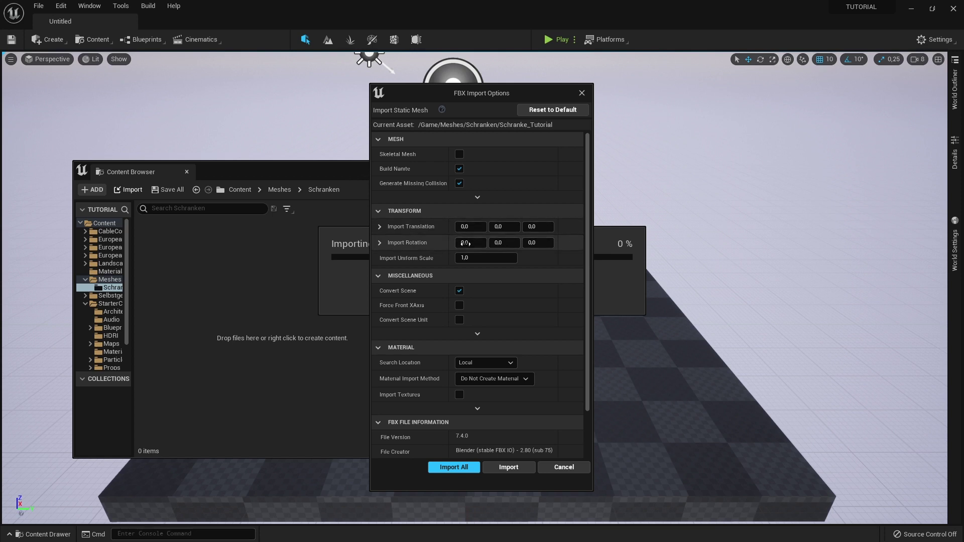
scroll(480, 308, down, 2)
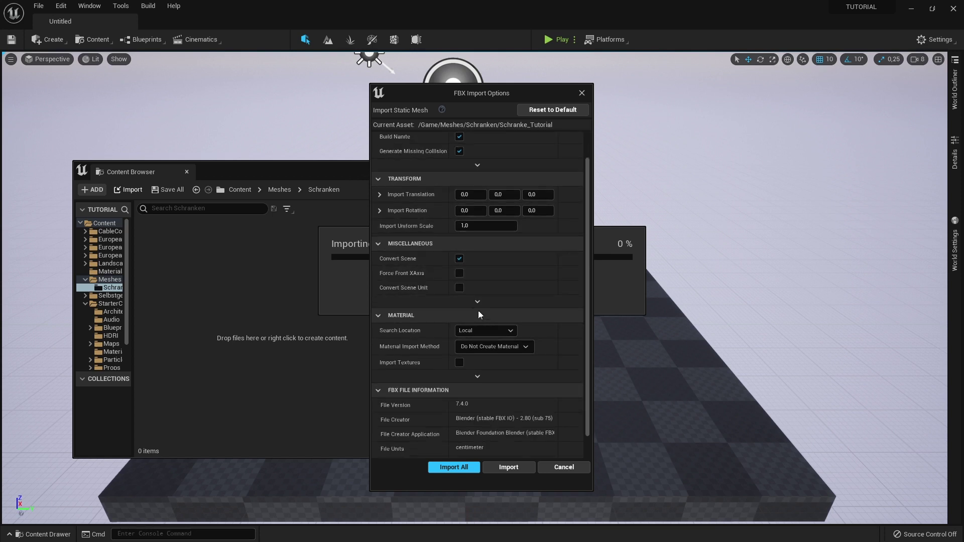
scroll(383, 259, down, 1)
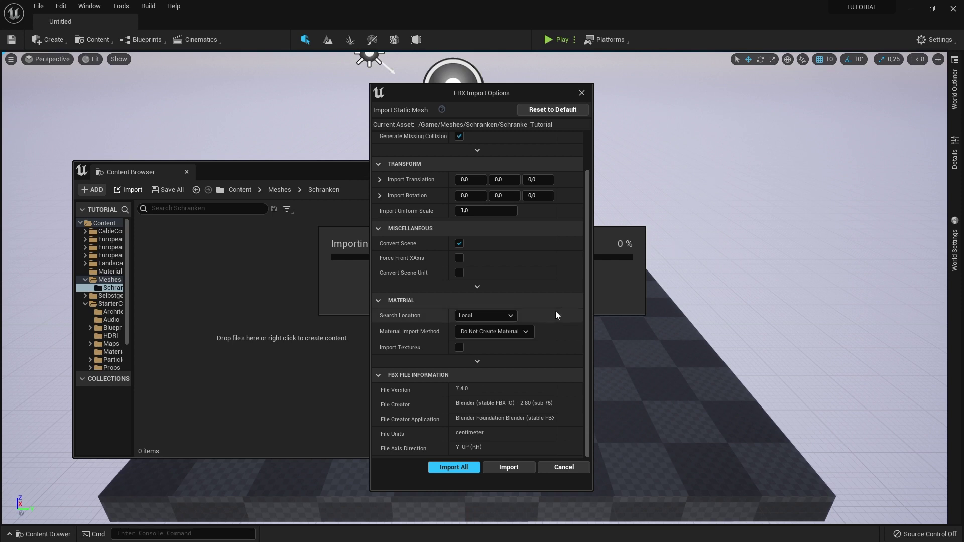
scroll(447, 316, up, 3)
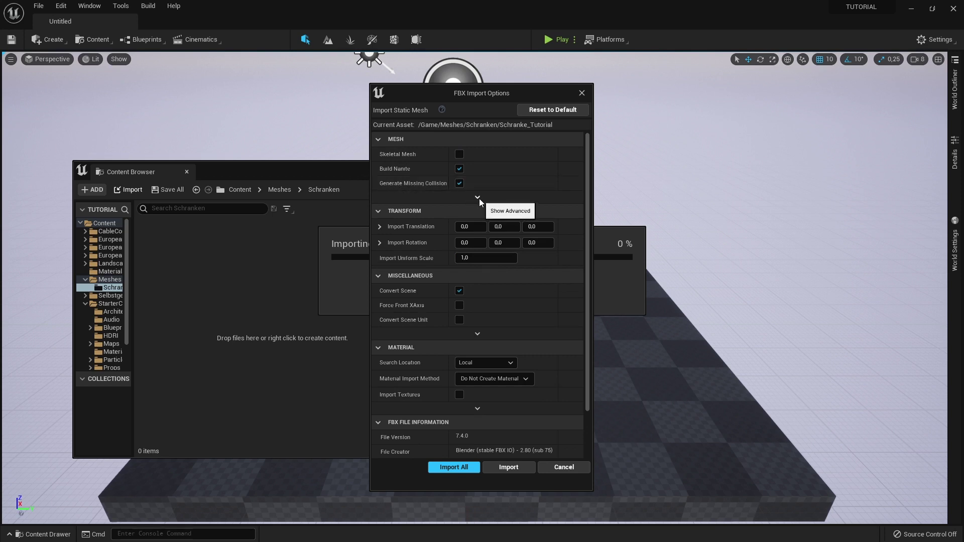
Show the advanced mesh settings, enable Combine Meshes, and import Schranke_Tutorial
click(477, 198)
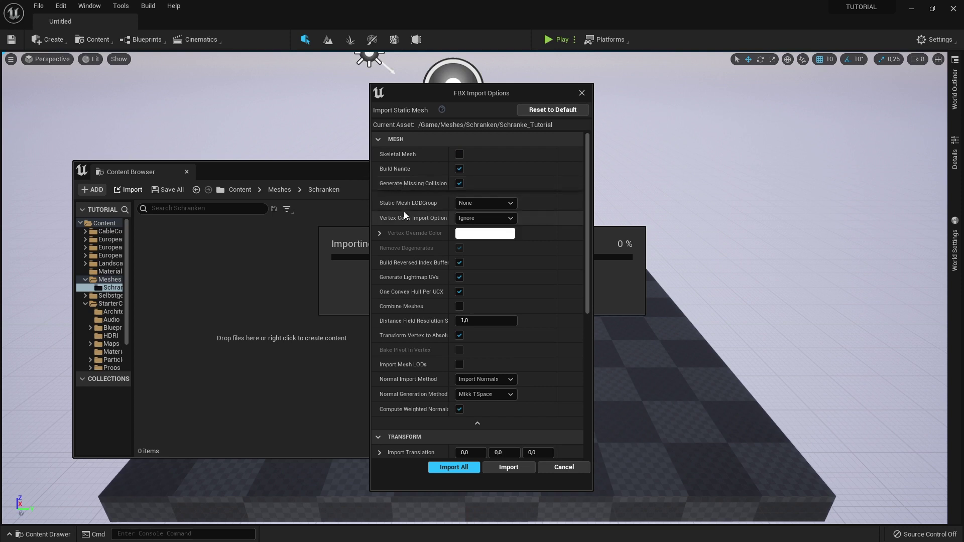
scroll(419, 291, down, 2)
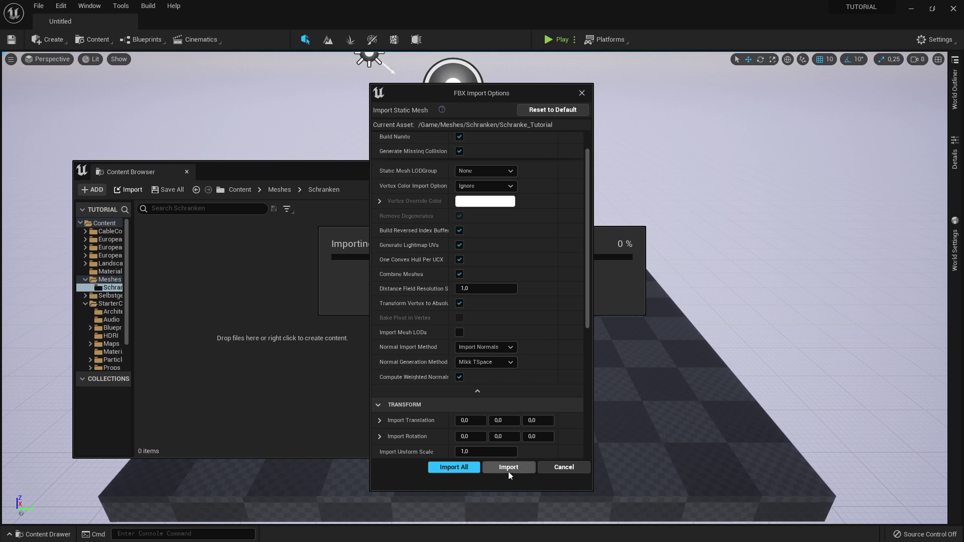
click(497, 466)
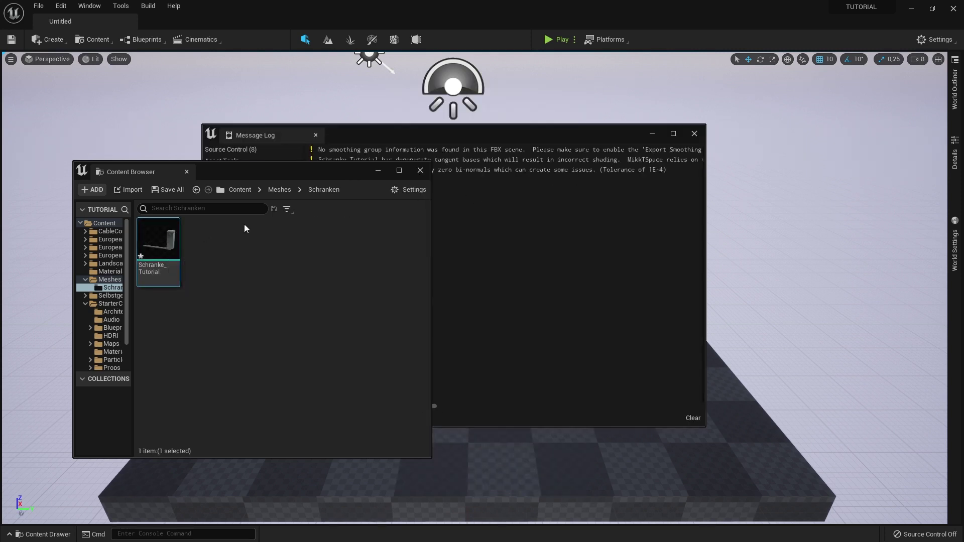
Review the smoothing-group FBX import warnings in the Message Log, then close it
drag(340, 175, 338, 247)
click(435, 163)
click(435, 169)
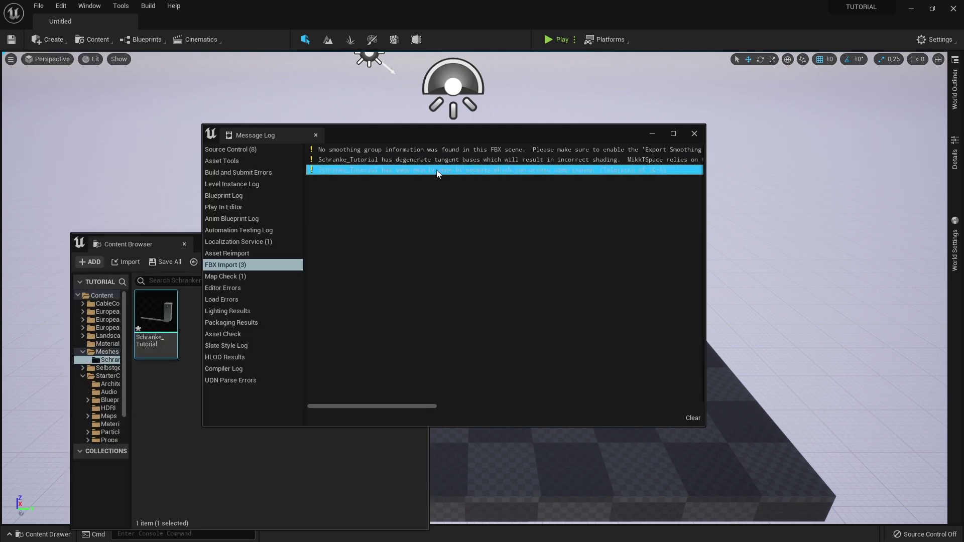
click(428, 161)
click(399, 168)
click(383, 160)
click(370, 171)
click(392, 160)
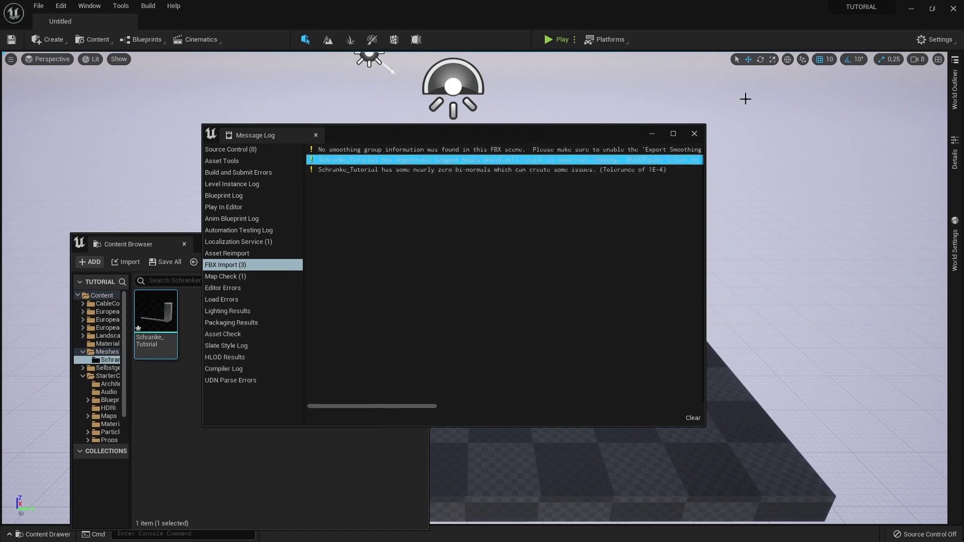
click(693, 134)
Inspect the Schranke_Tutorial mesh and frame the level's checkered floor
right_drag(688, 142, 290, 326)
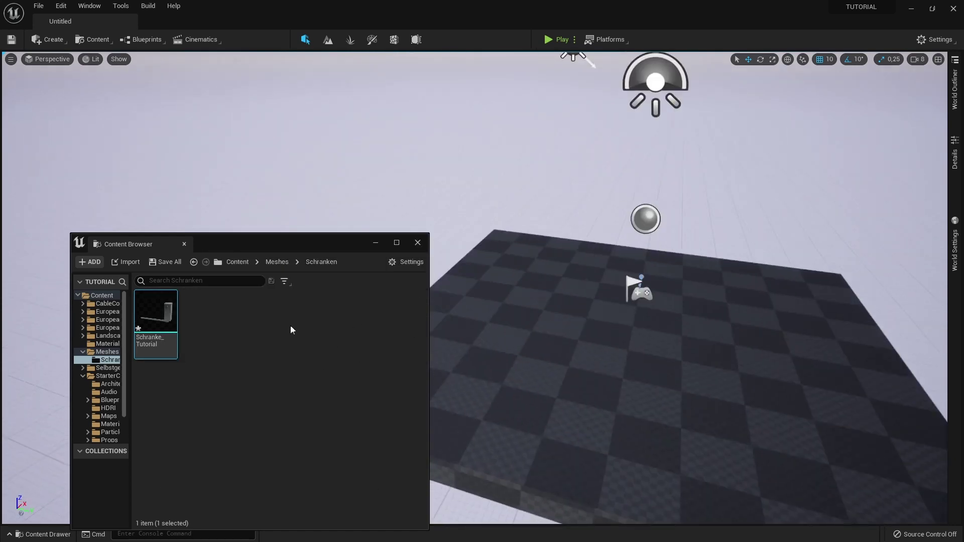
double_click(166, 314)
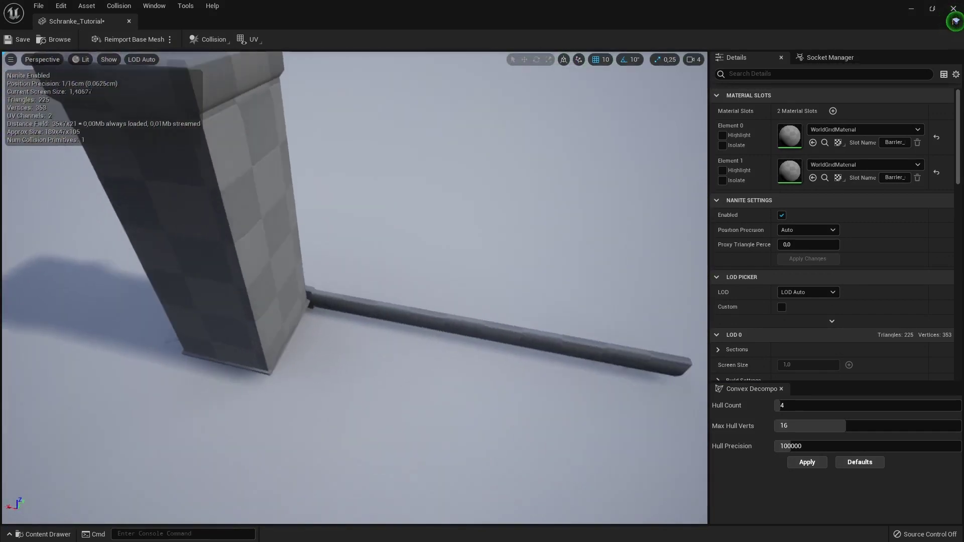
drag(316, 426, 316, 426)
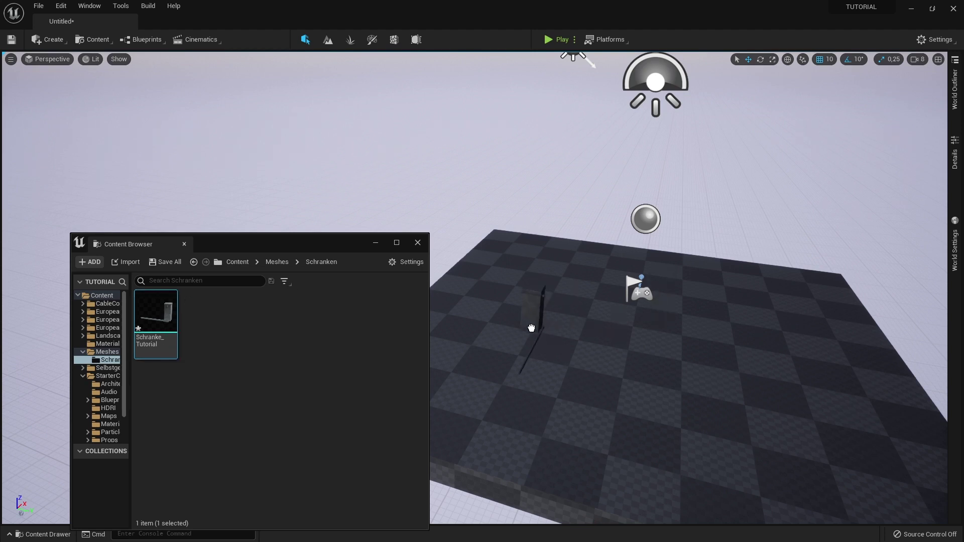
mouse_move(531, 328)
right_down()
mouse_move(531, 241)
mouse_move(502, 241)
right_up()
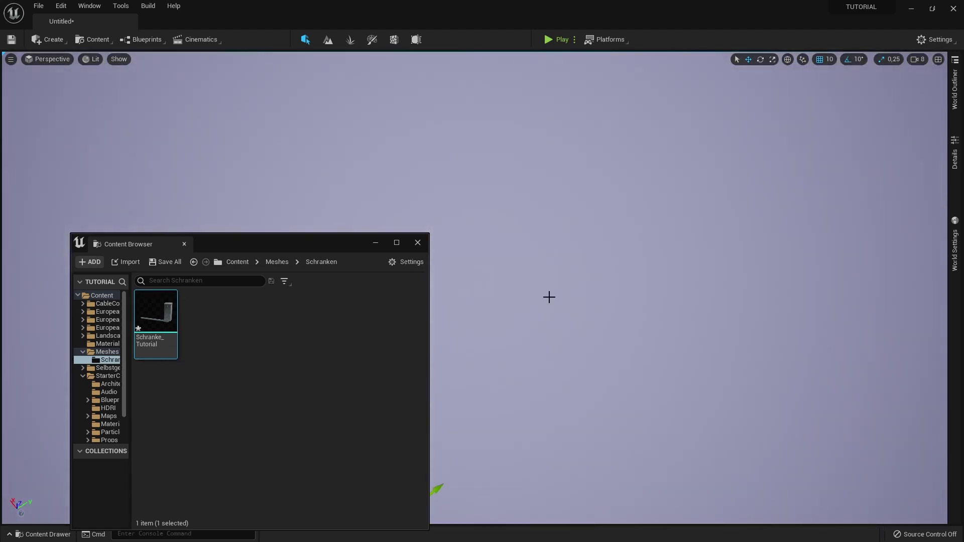
right_drag(549, 297, 590, 282)
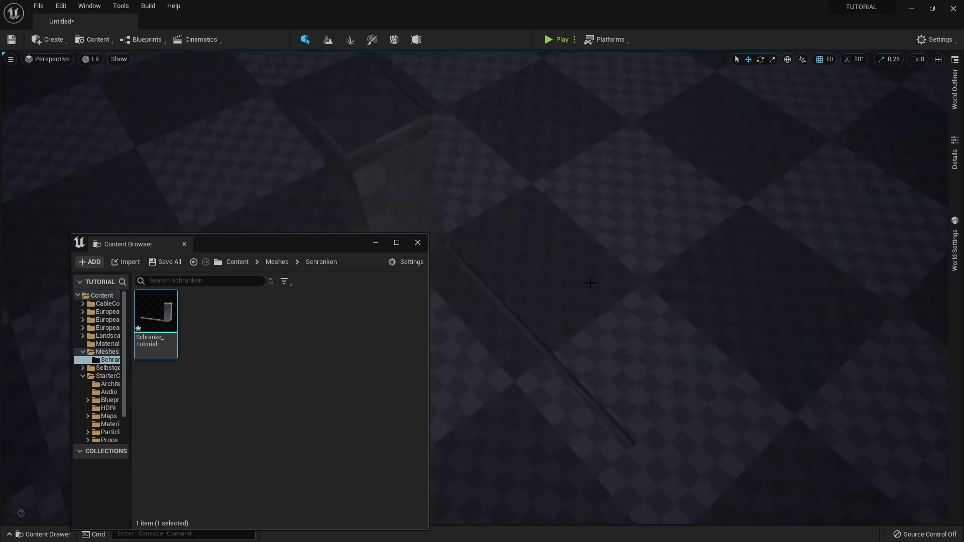
click(589, 283)
key(f)
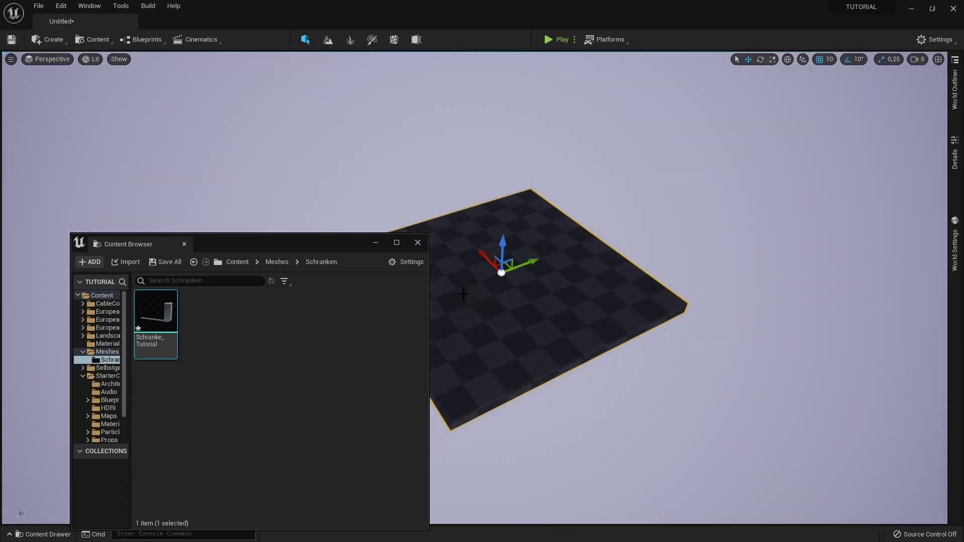
Place the barrier on the floor, set camera speed to 2, inspect it, then delete it
drag(463, 295, 467, 300)
right_drag(630, 380, 629, 397)
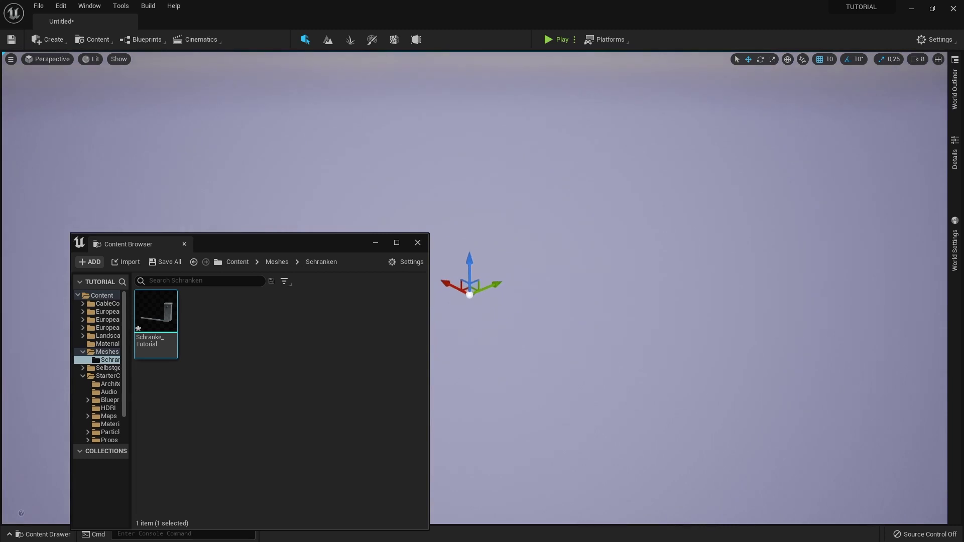
key(f)
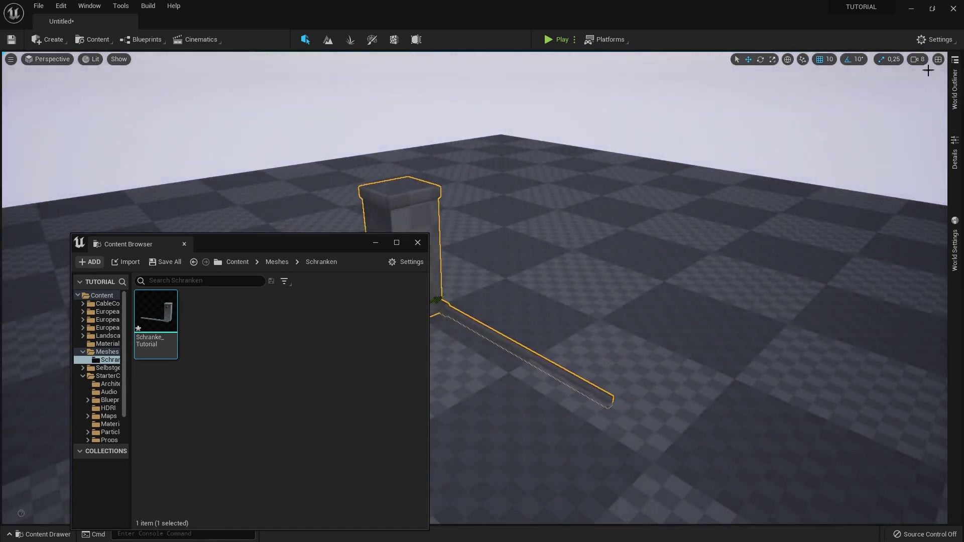
click(918, 59)
drag(893, 82, 883, 82)
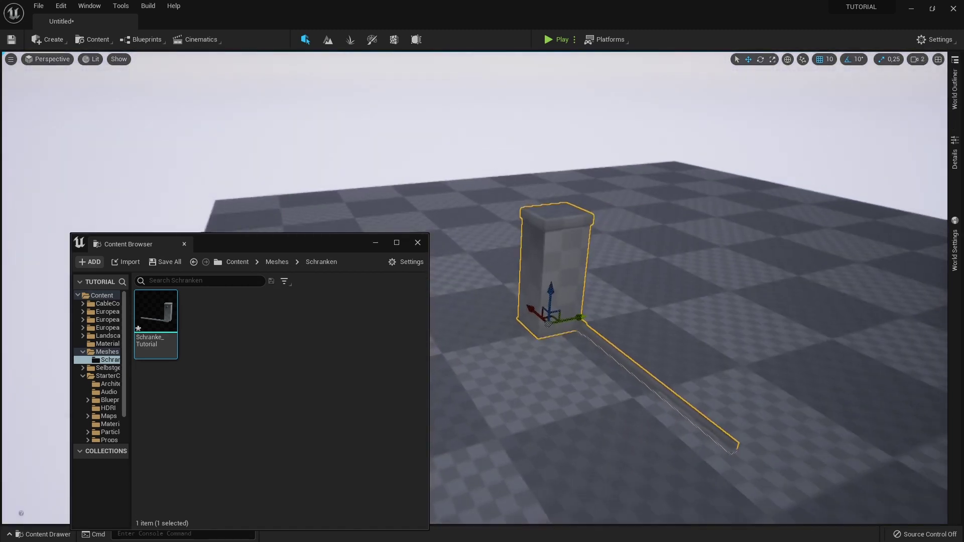
right_drag(544, 302, 544, 261)
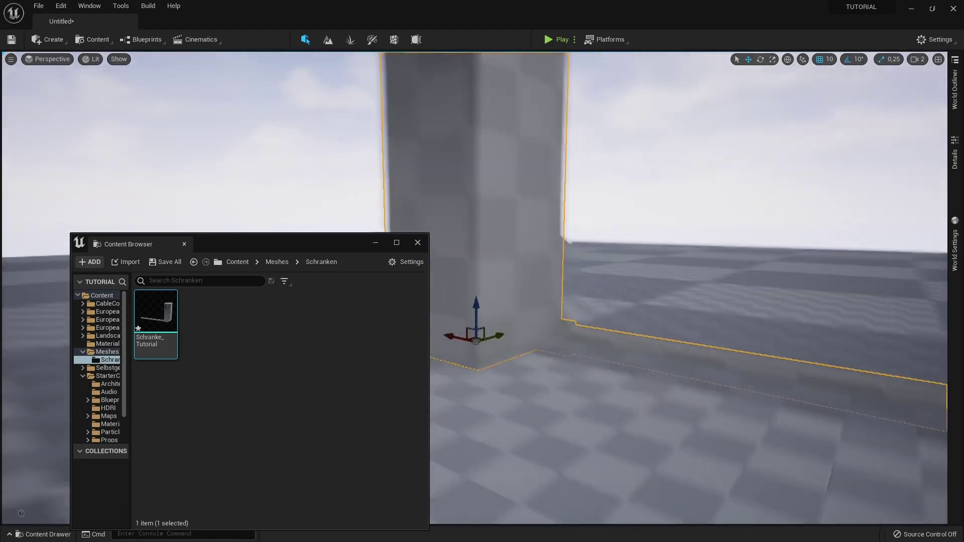
key(f)
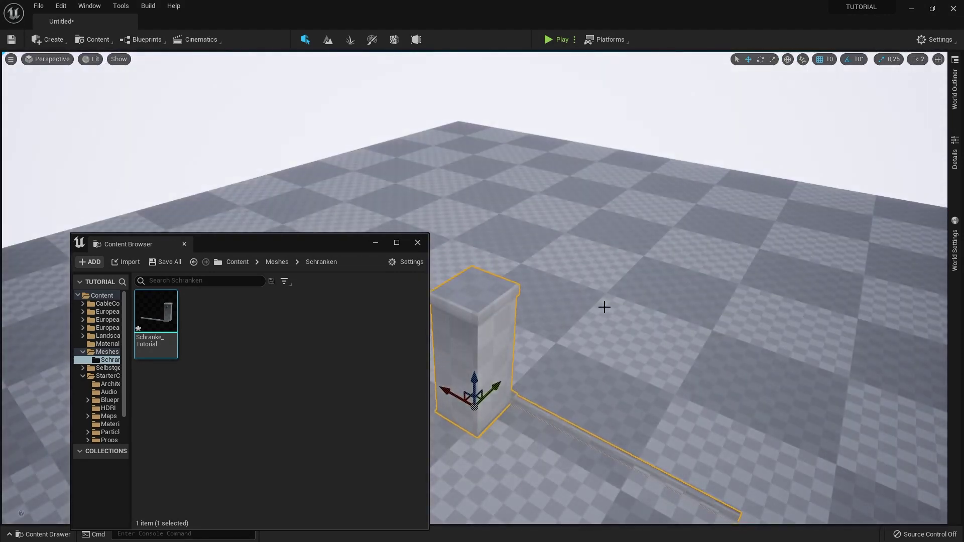
key(Delete)
Delete the combined Schranke_Tutorial asset from the Schranken folder
right_click(156, 311)
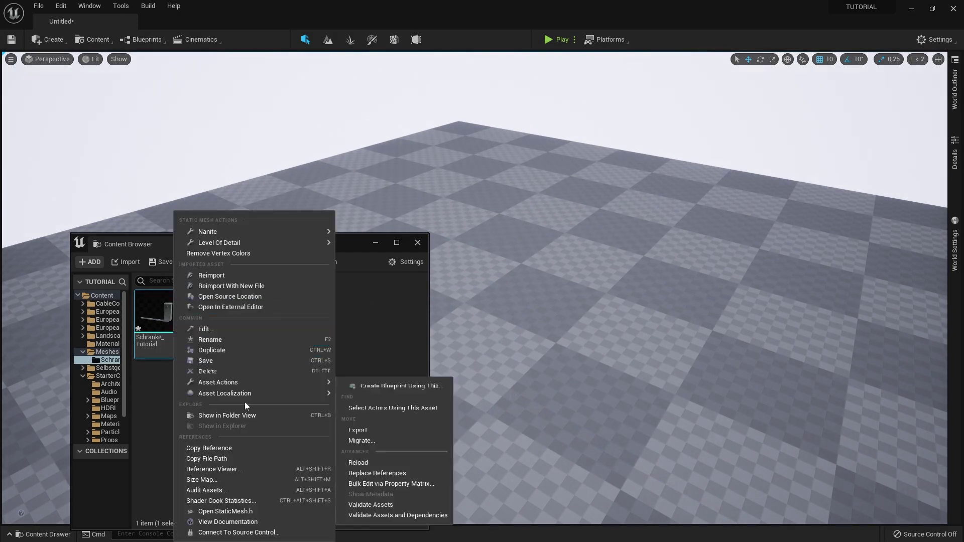
click(228, 373)
click(407, 437)
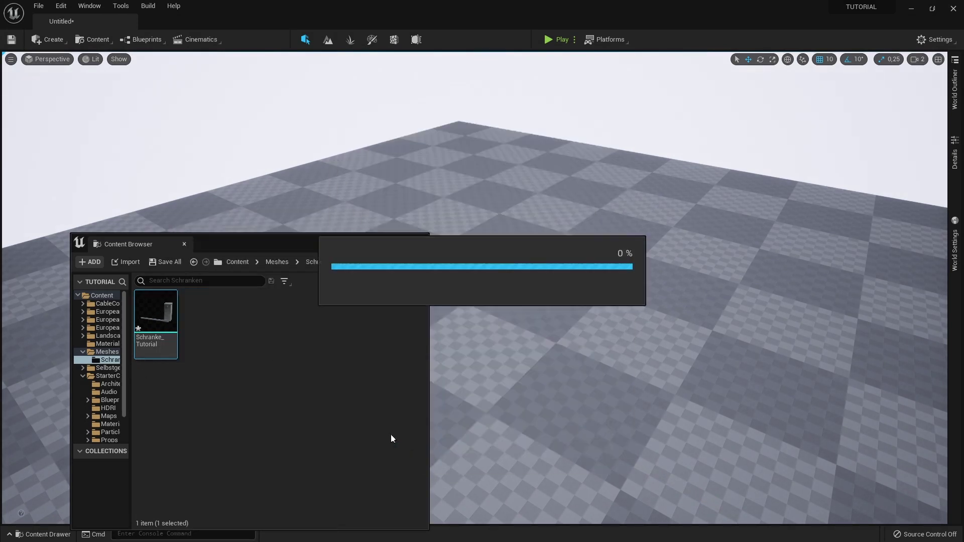
Reimport Schranke_Tutorial.fbx with Combine Meshes off and place both resulting meshes in the level
click(122, 261)
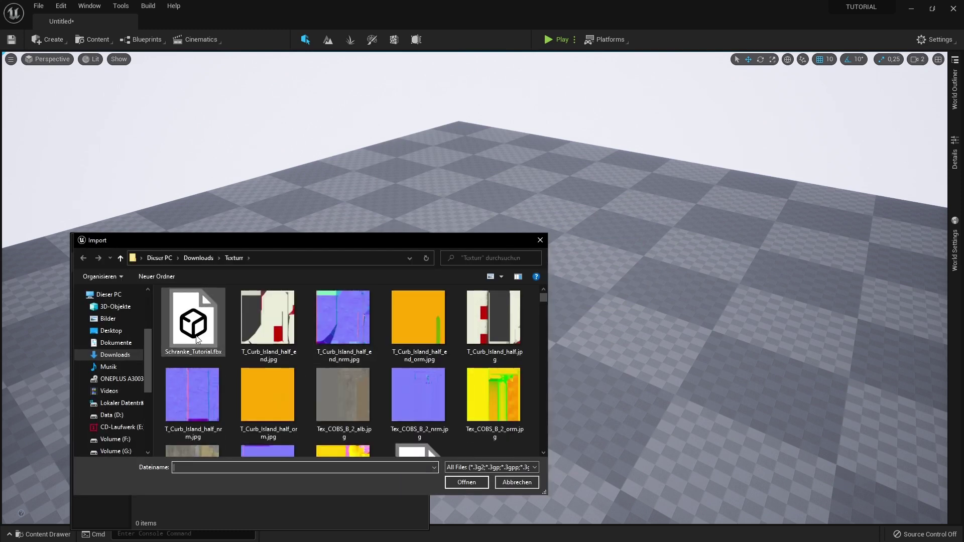
double_click(196, 340)
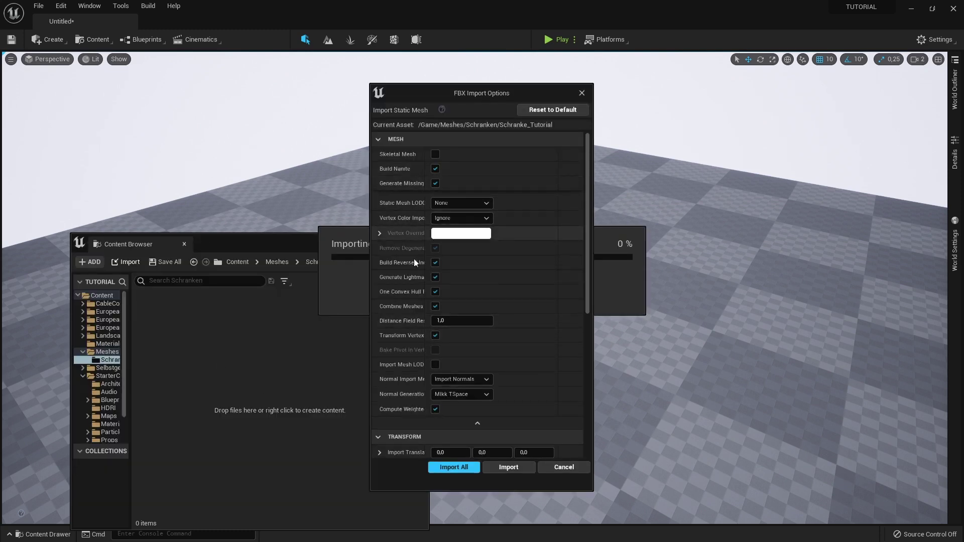
click(435, 306)
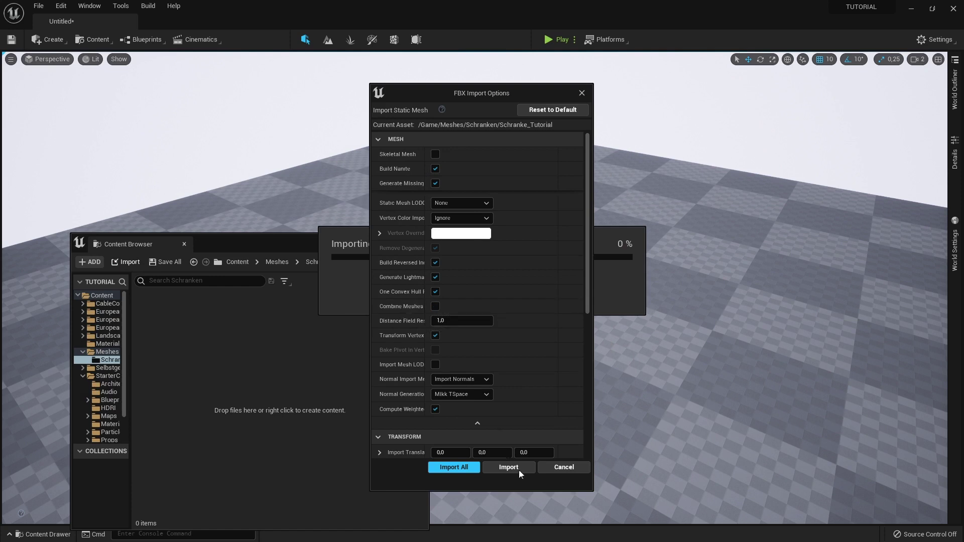
click(455, 470)
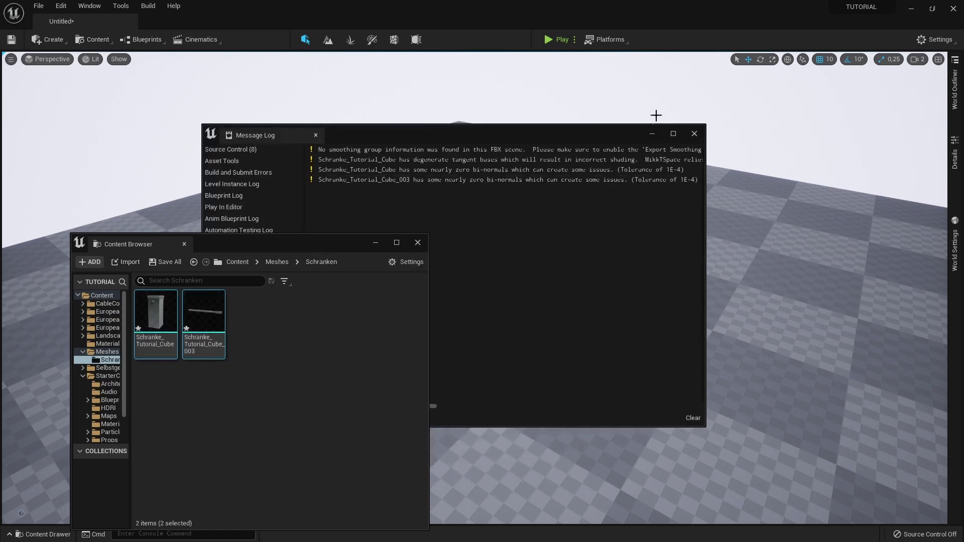
click(673, 133)
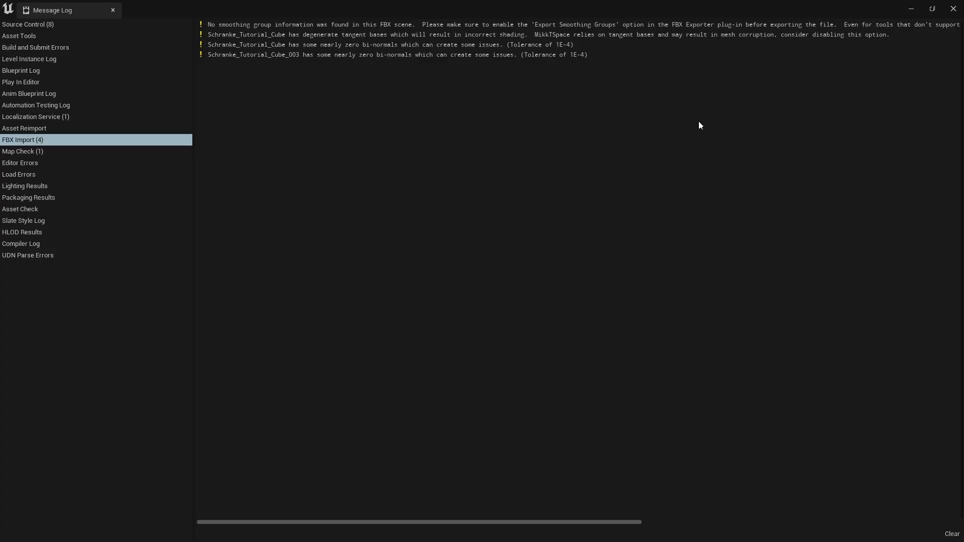
click(952, 9)
mouse_move(201, 317)
mouse_down()
mouse_move(444, 293)
mouse_move(561, 335)
mouse_up()
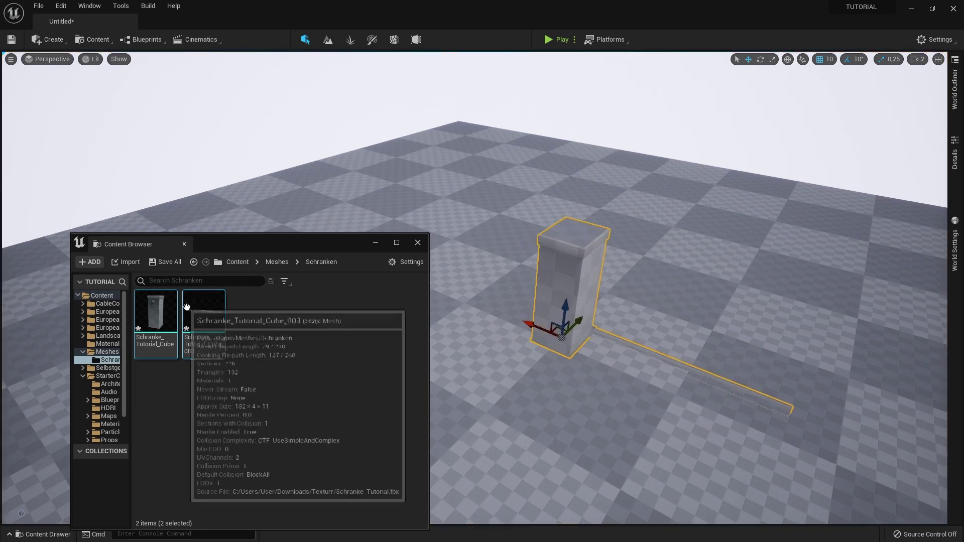
click(317, 341)
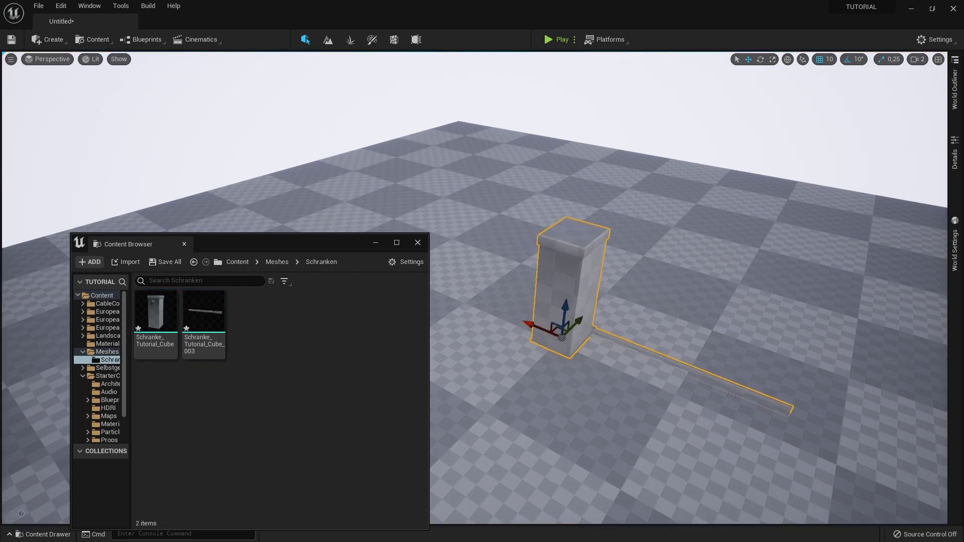
click(593, 317)
click(608, 336)
key(f)
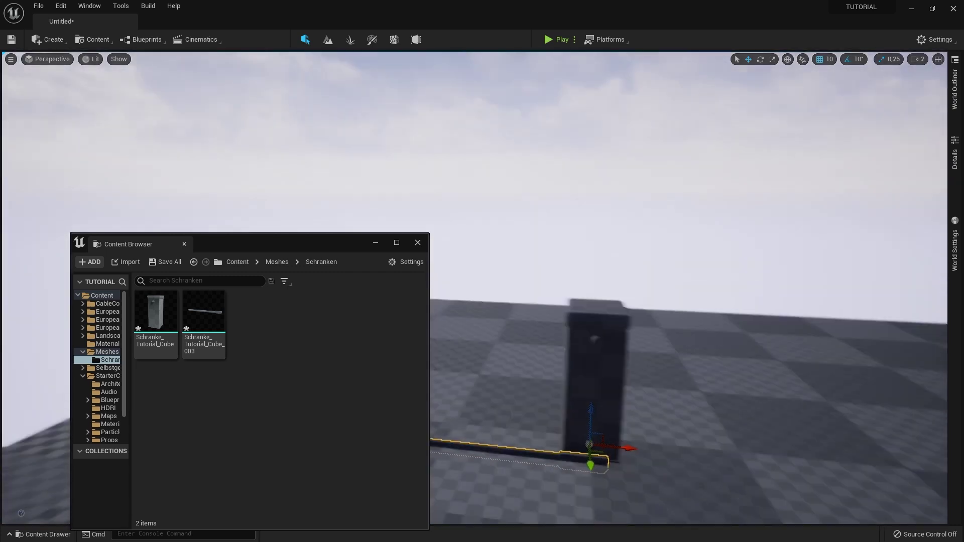
drag(607, 334, 628, 185)
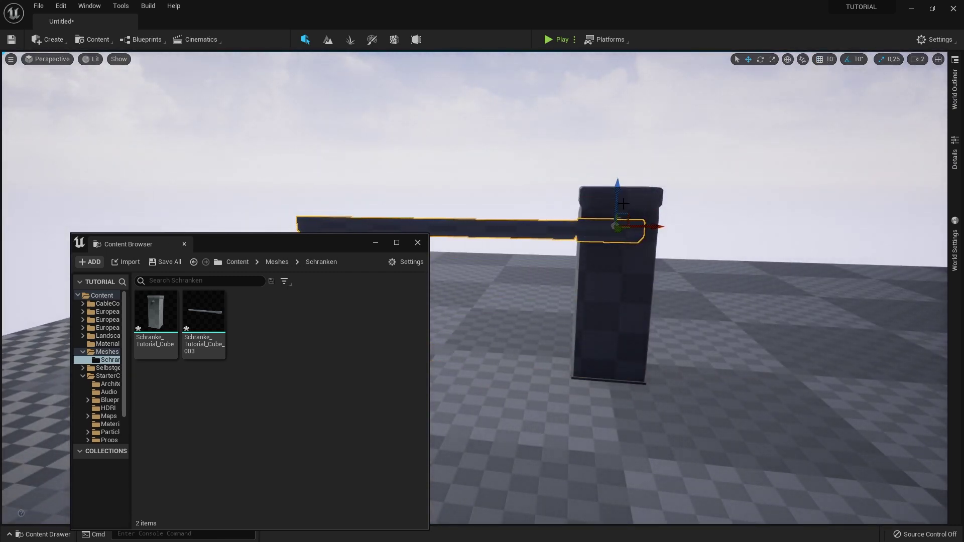
right_drag(532, 236, 381, 251)
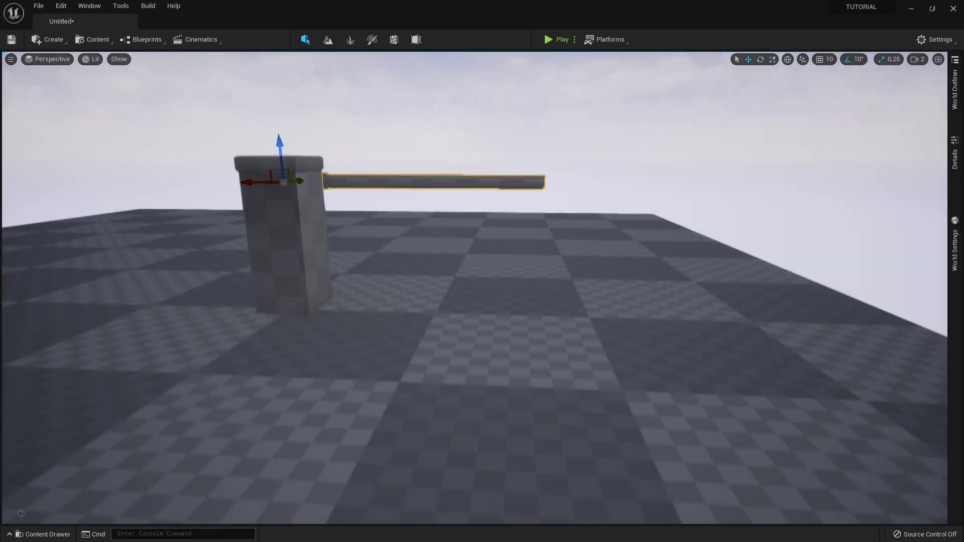
key(e)
mouse_move(321, 171)
mouse_down()
mouse_move(299, 273)
mouse_move(351, 246)
mouse_move(216, 229)
mouse_move(224, 178)
mouse_move(388, 124)
mouse_up()
key(ctrl+z)
key(w)
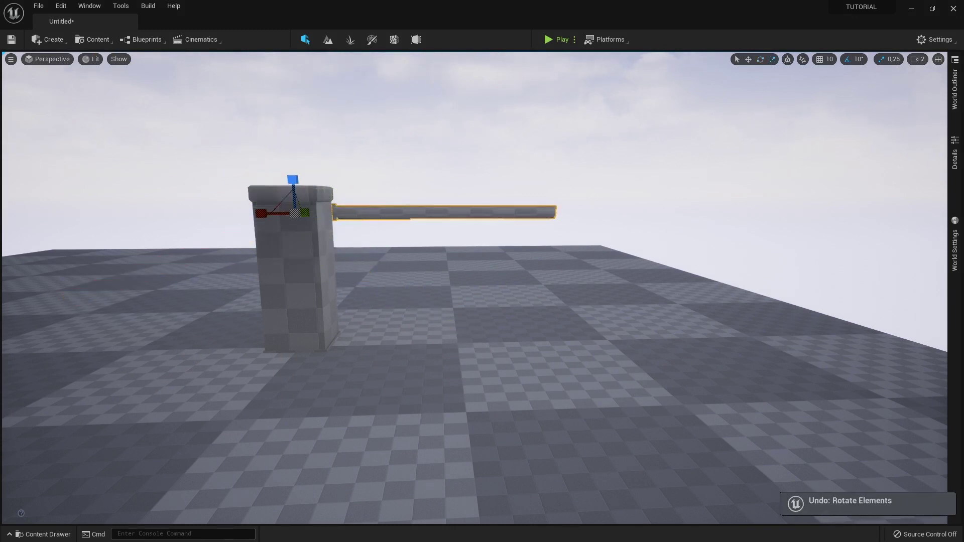
Open a Content Browser on the Schranken folder and start an import
click(93, 41)
click(110, 77)
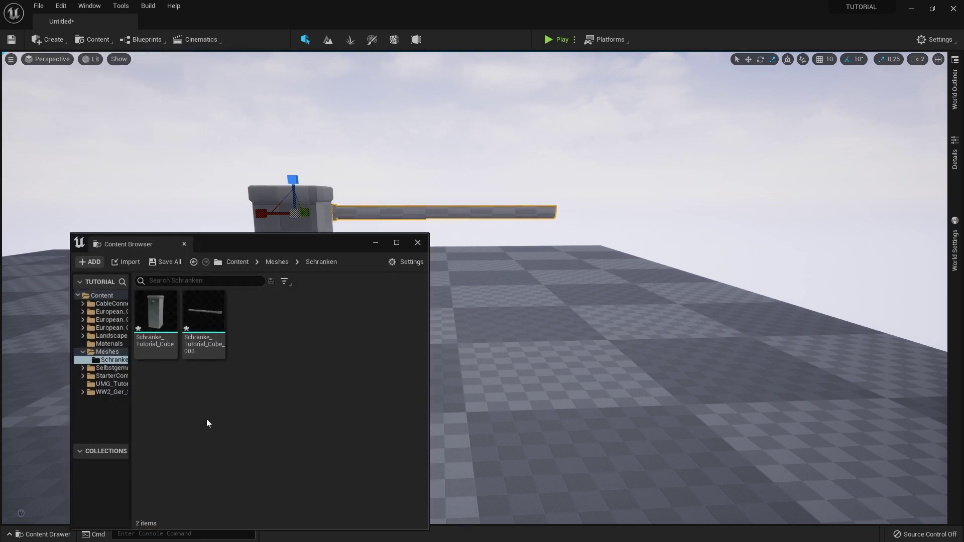
click(123, 261)
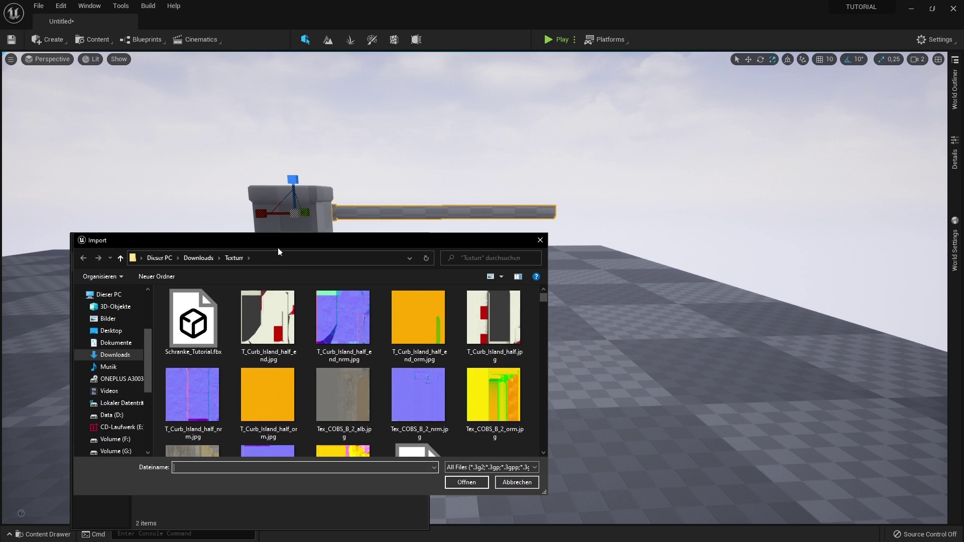
Import T_Bollard_1_s_black.jpg from Downloads\Texturr into Schranken
click(267, 321)
scroll(268, 331, down, 1)
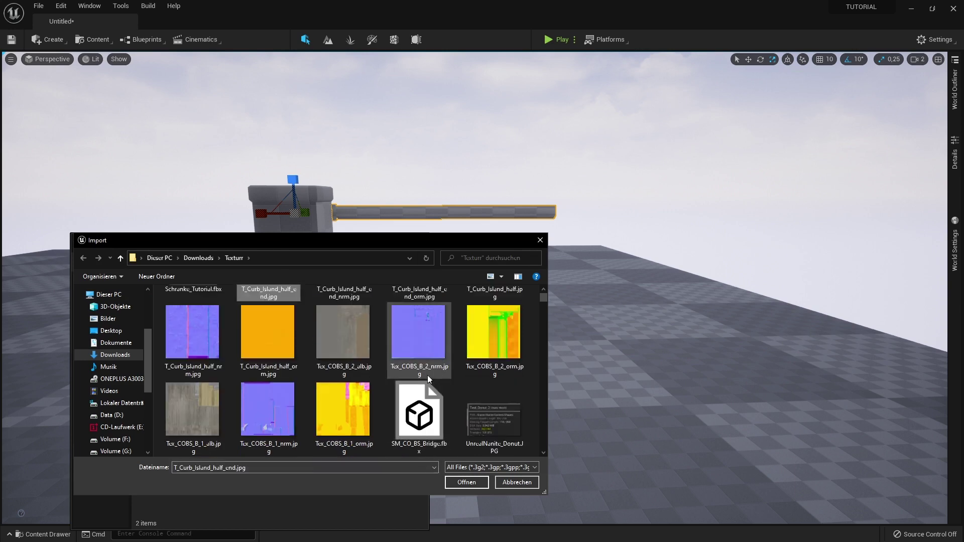
scroll(426, 374, down, 2)
scroll(428, 373, down, 2)
scroll(429, 373, down, 2)
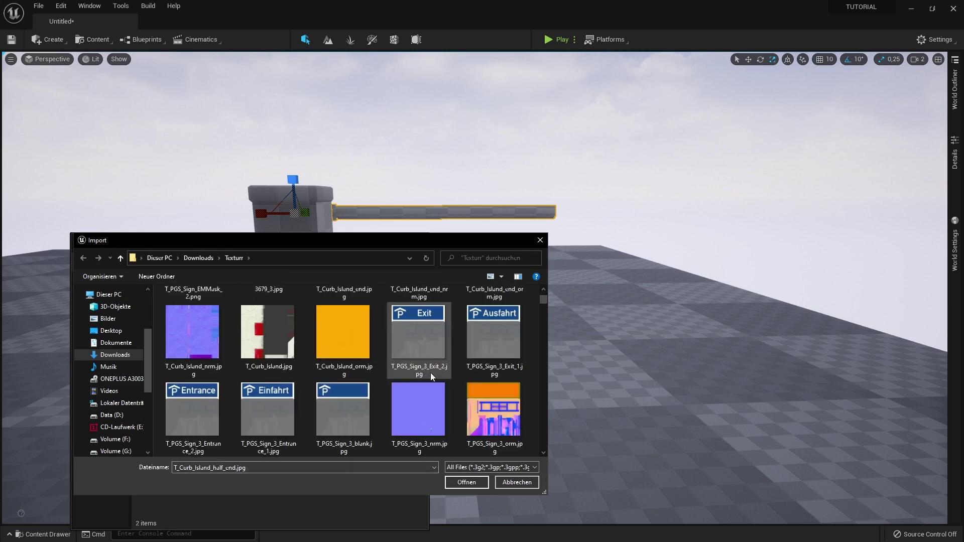
scroll(299, 359, down, 2)
scroll(299, 359, down, 2)
scroll(340, 367, down, 2)
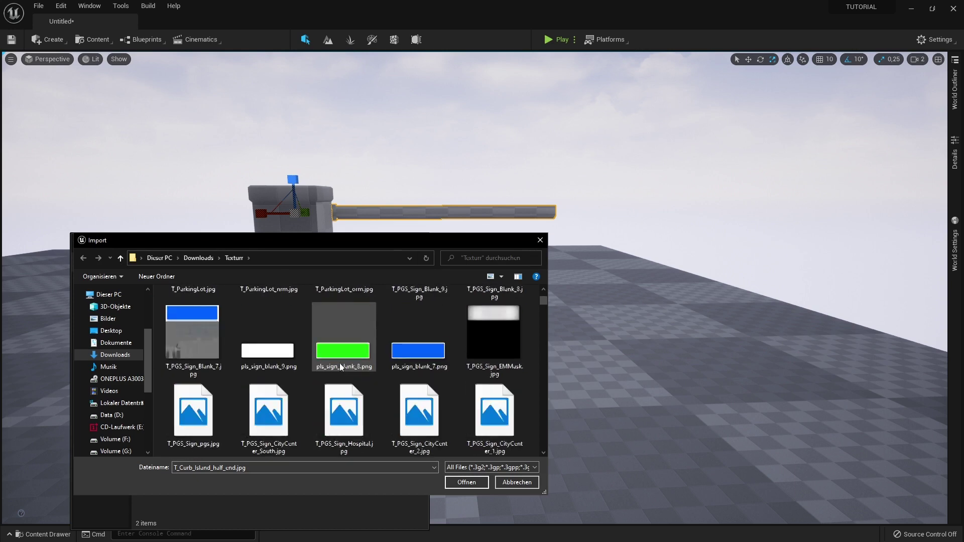
scroll(342, 365, down, 2)
scroll(345, 363, down, 2)
scroll(361, 364, down, 2)
scroll(368, 362, down, 2)
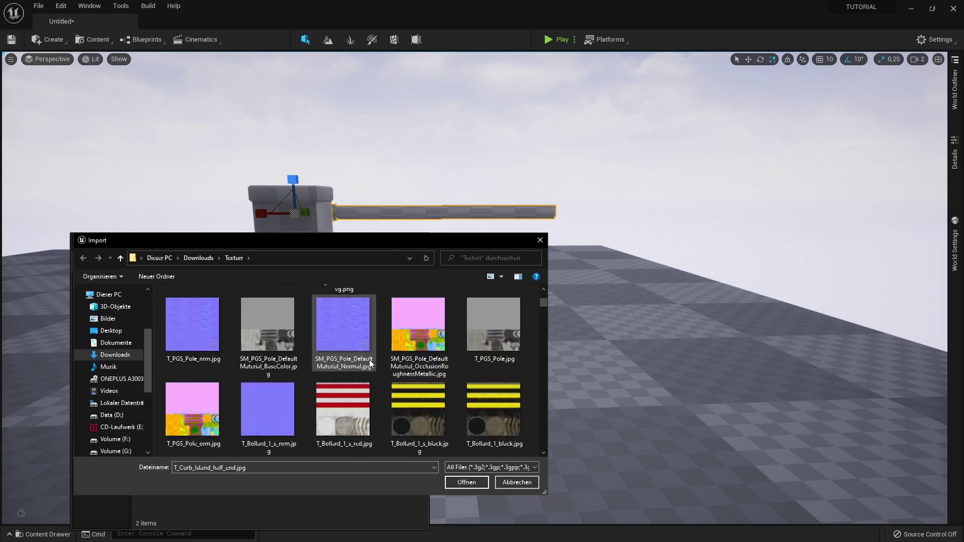
scroll(371, 359, down, 2)
click(410, 335)
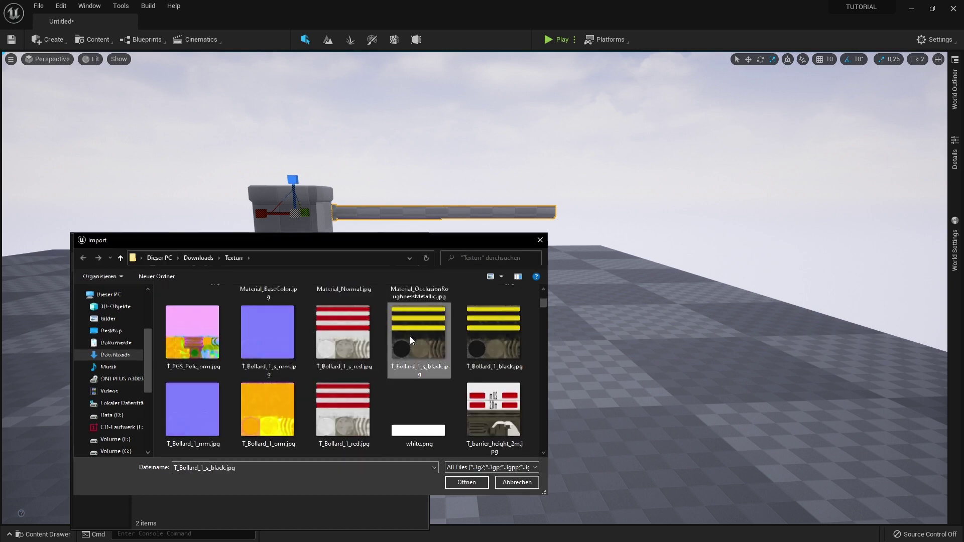
double_click(409, 340)
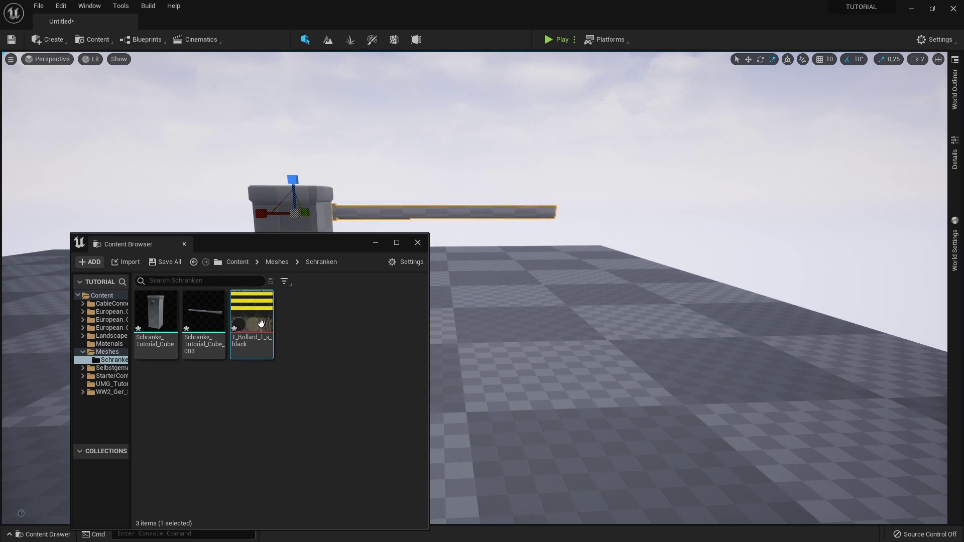
click(333, 336)
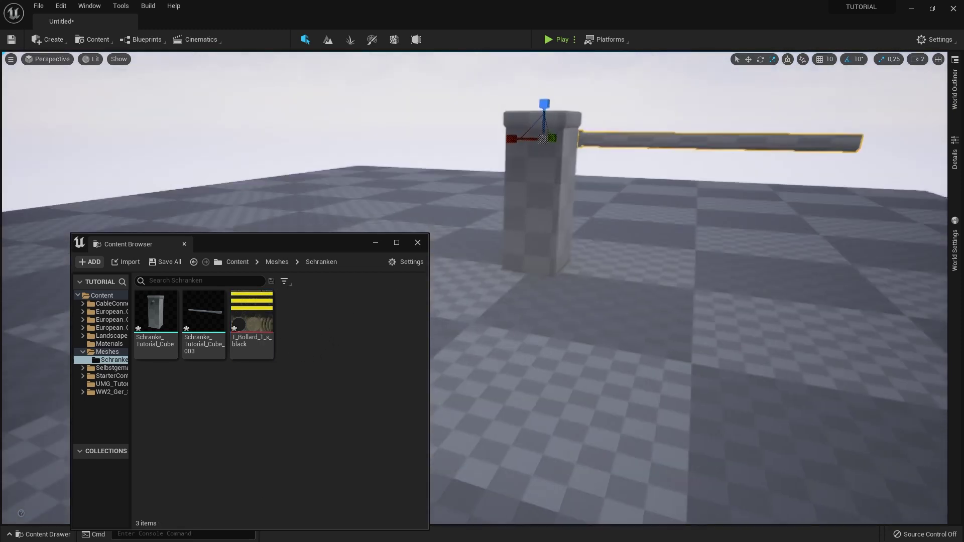
Create T_Bollard_1_s_black_Mat from the bollard texture and check its base colour input
right_drag(551, 197, 551, 196)
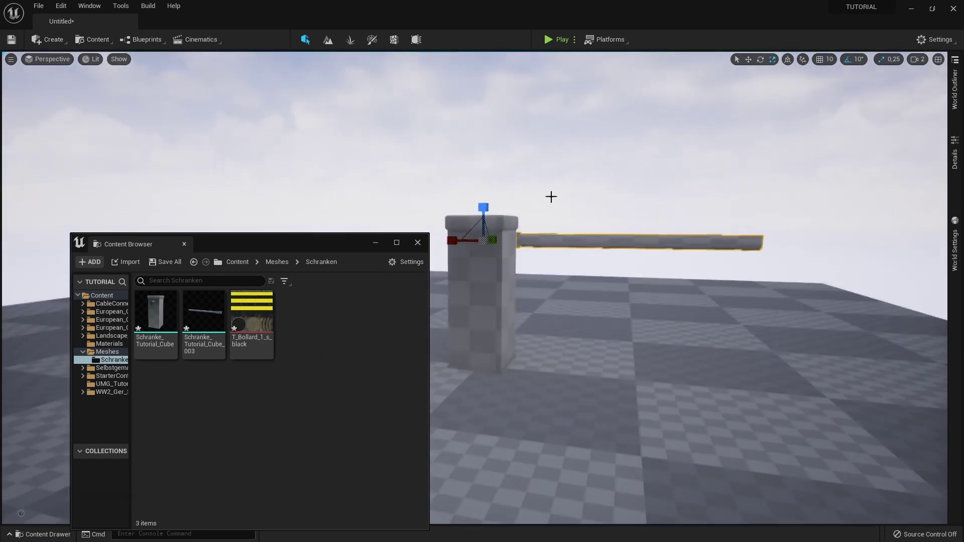
right_click(254, 316)
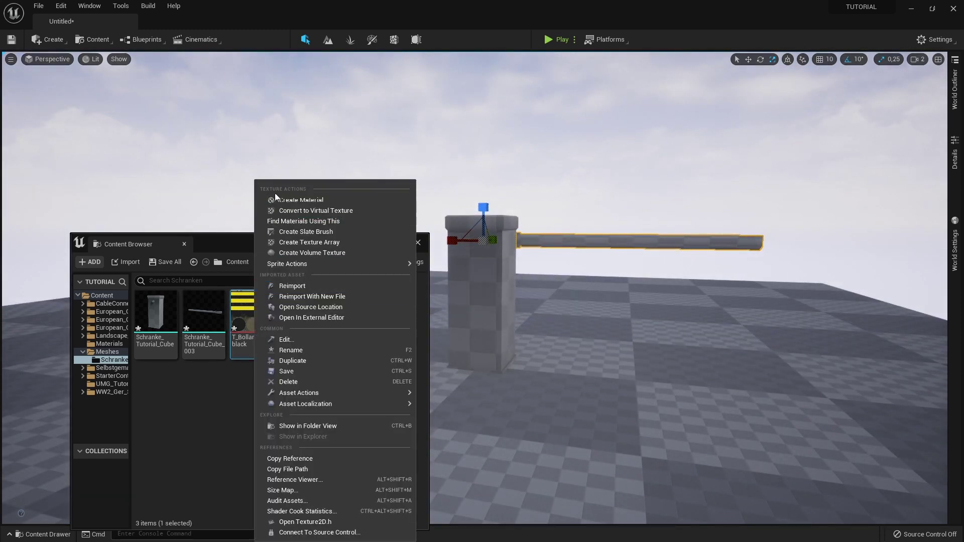
click(302, 203)
key(Return)
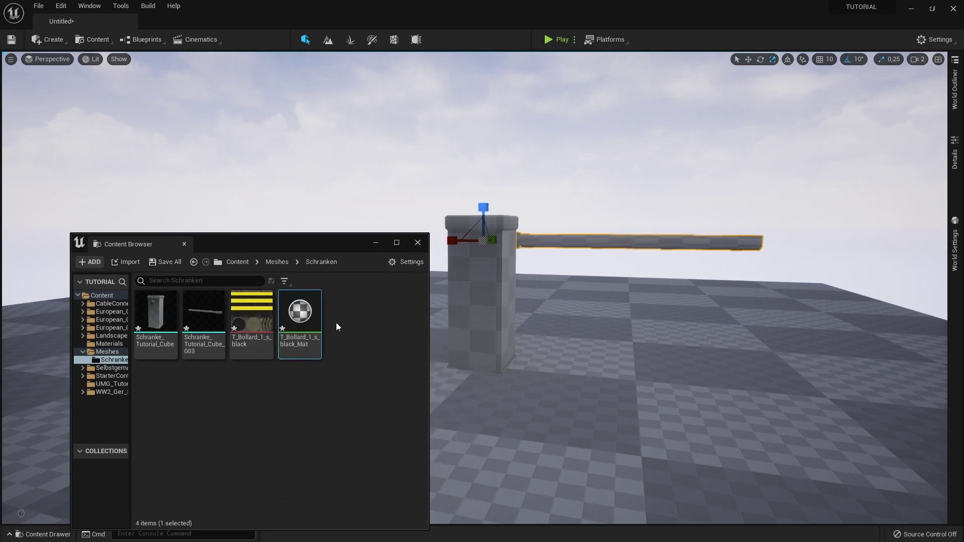
right_click(254, 317)
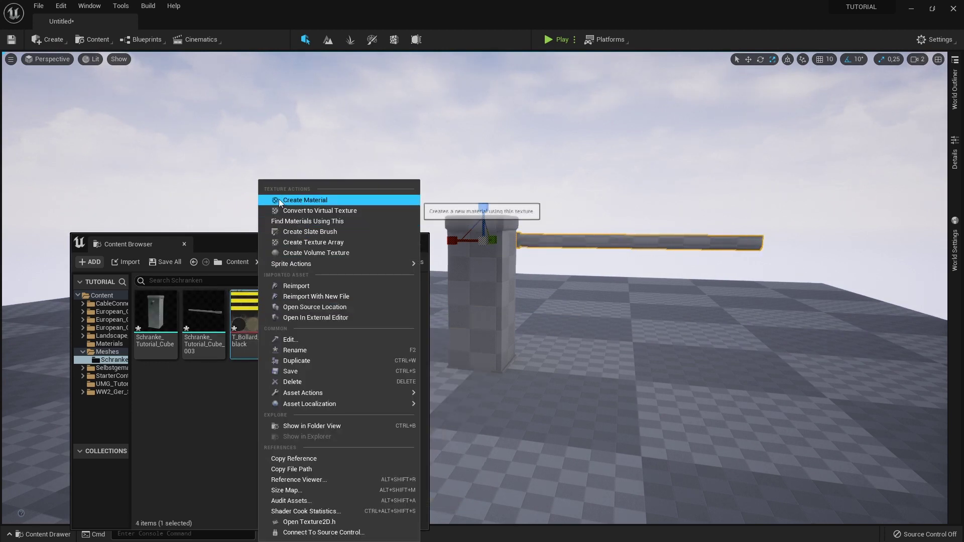
click(228, 408)
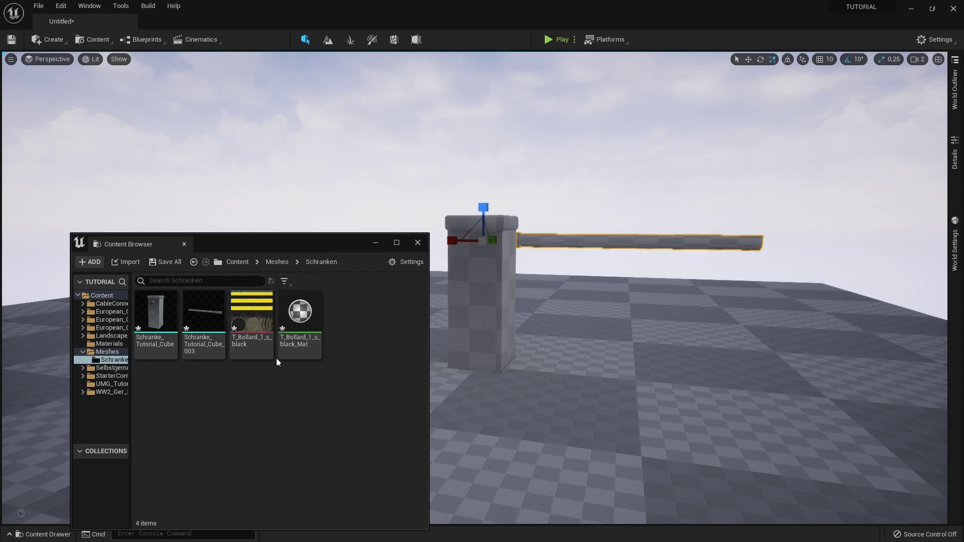
double_click(288, 333)
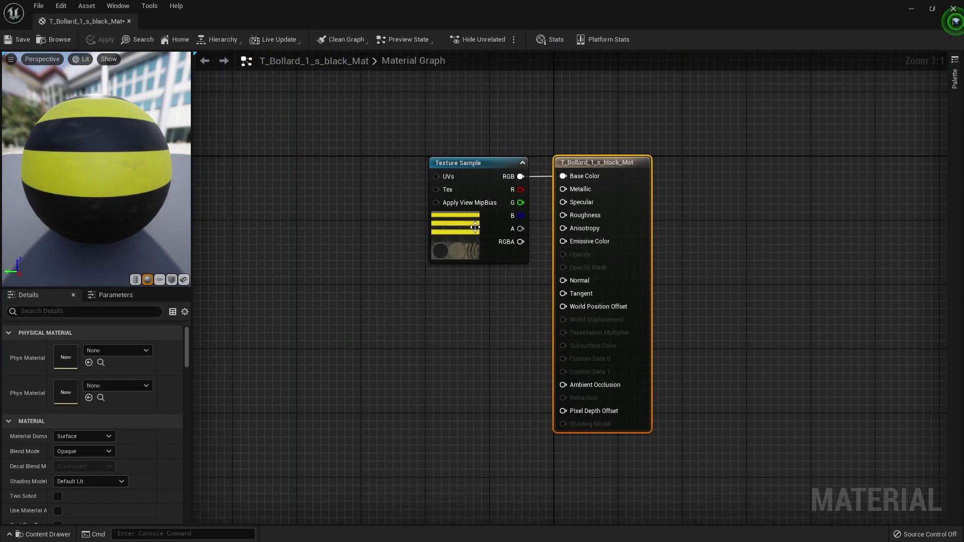
click(475, 227)
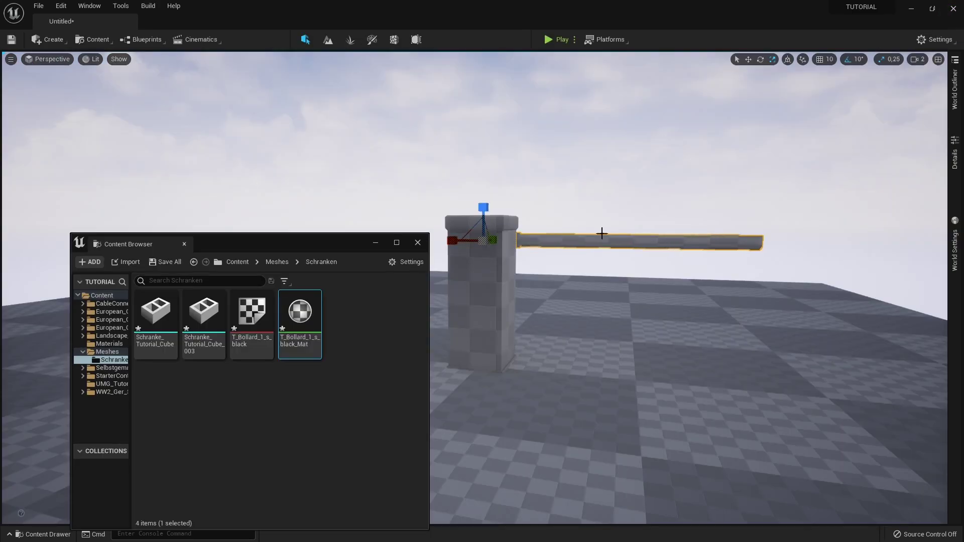
Drop T_Bollard_1_s_black_Mat onto the barrier arm and inspect it in unlit and lit views
drag(300, 314, 557, 242)
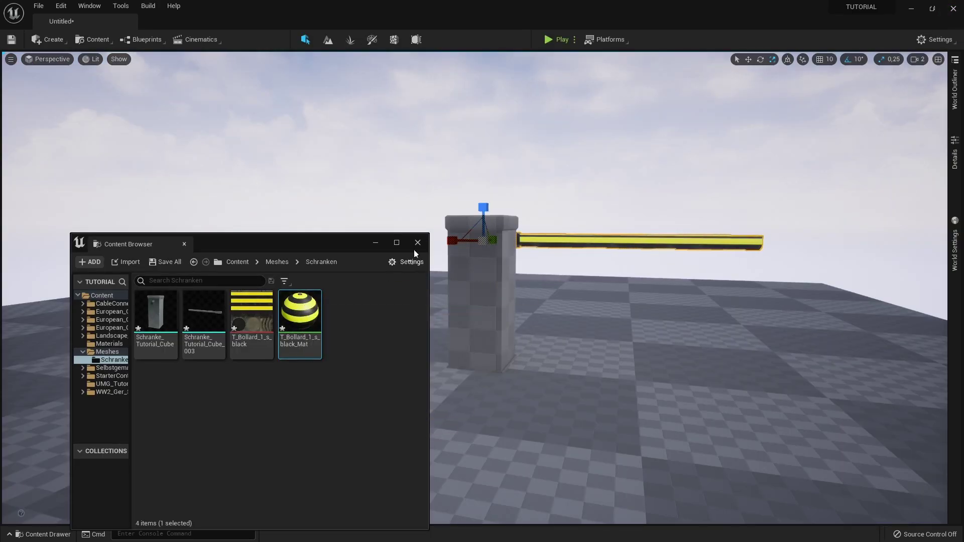
right_drag(452, 281, 502, 281)
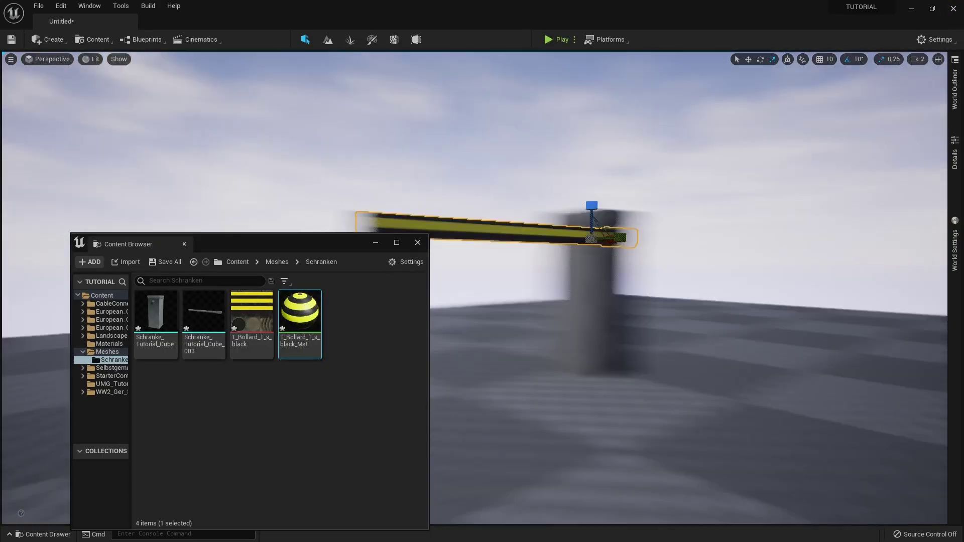
right_drag(502, 281, 535, 225)
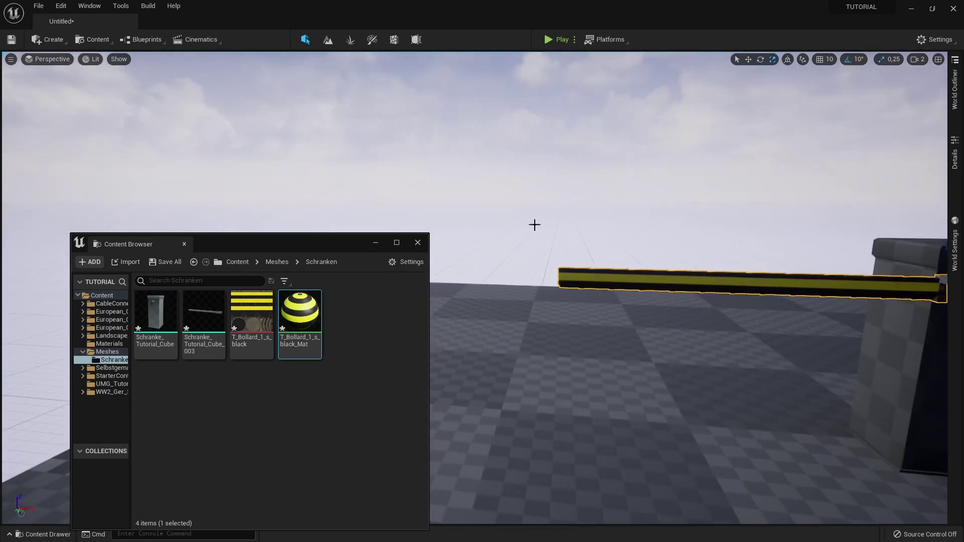
key(alt+3)
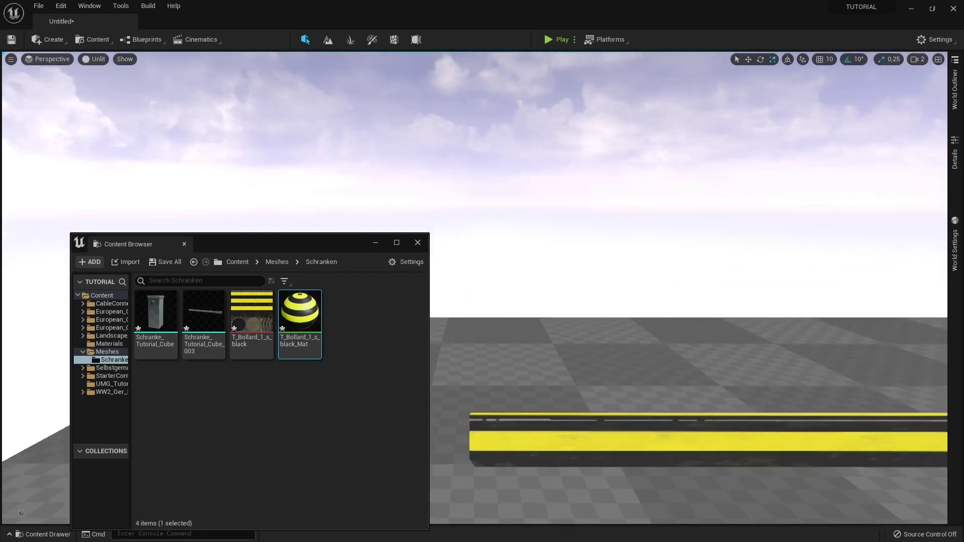
key(alt+4)
right_drag(534, 225, 534, 225)
click(351, 301)
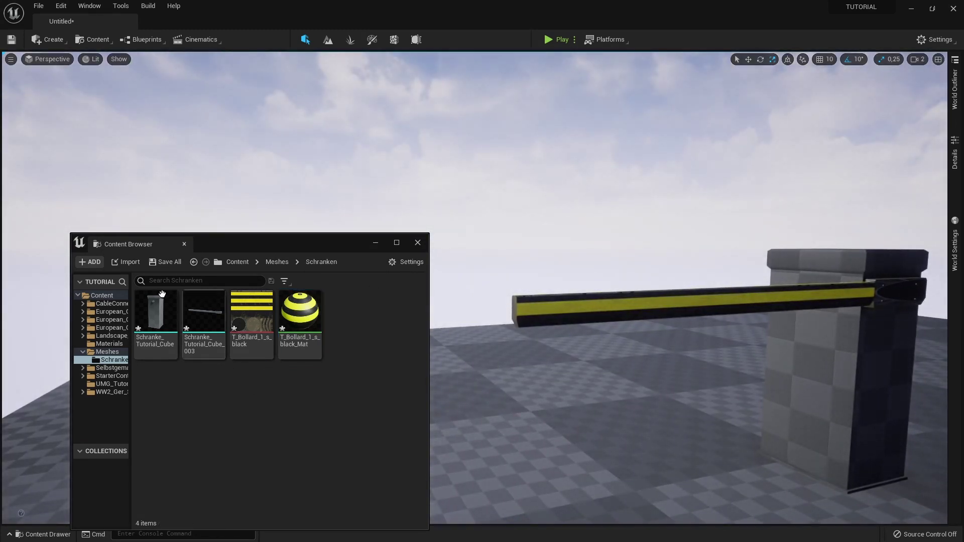
click(114, 262)
key(Escape)
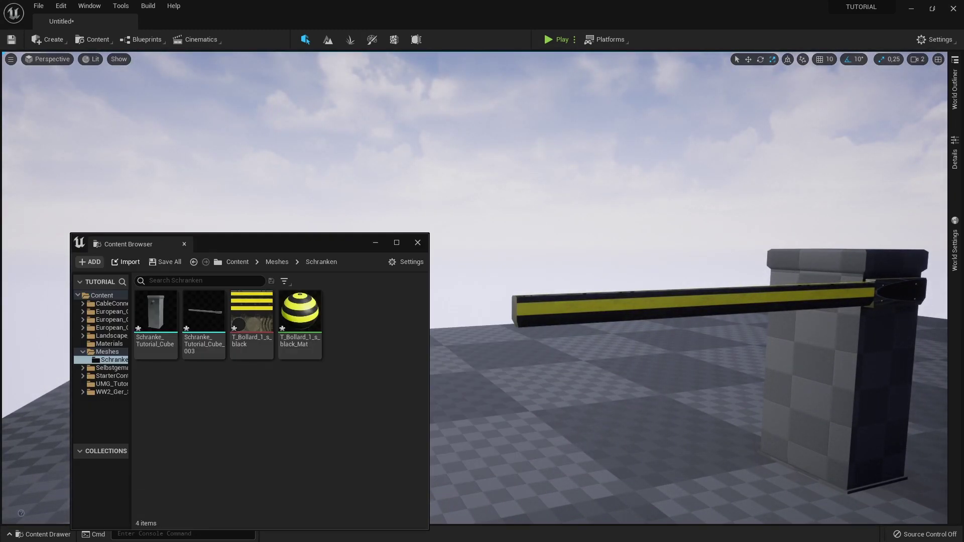
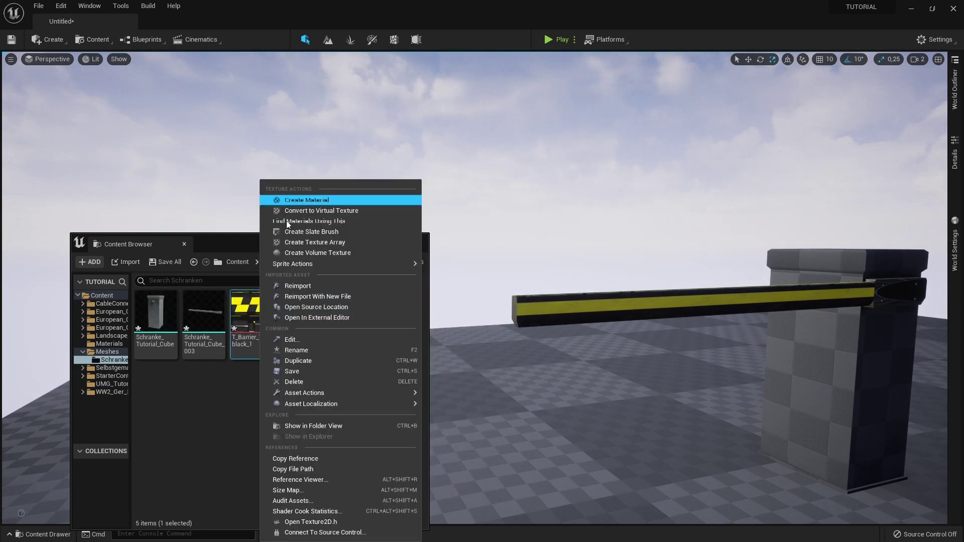
Create T_Barrier_1_s_black_1_Mat from the barrier texture and apply it to the barrier arm
click(298, 201)
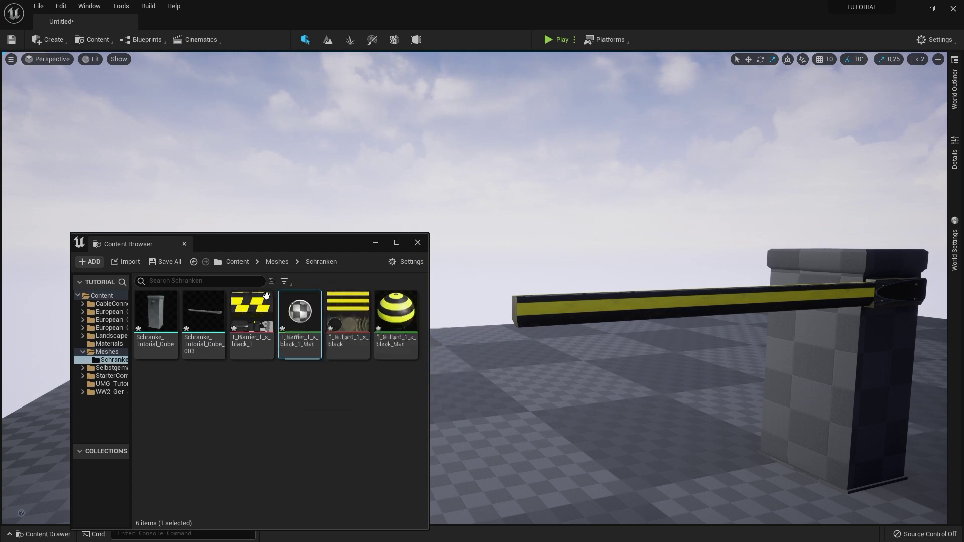
drag(301, 312, 533, 301)
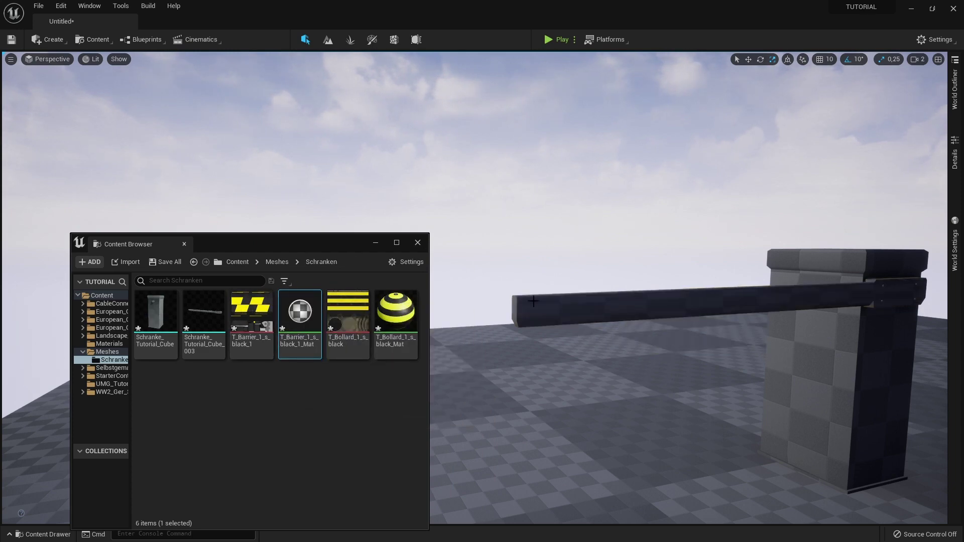
click(417, 242)
right_drag(415, 239, 451, 261)
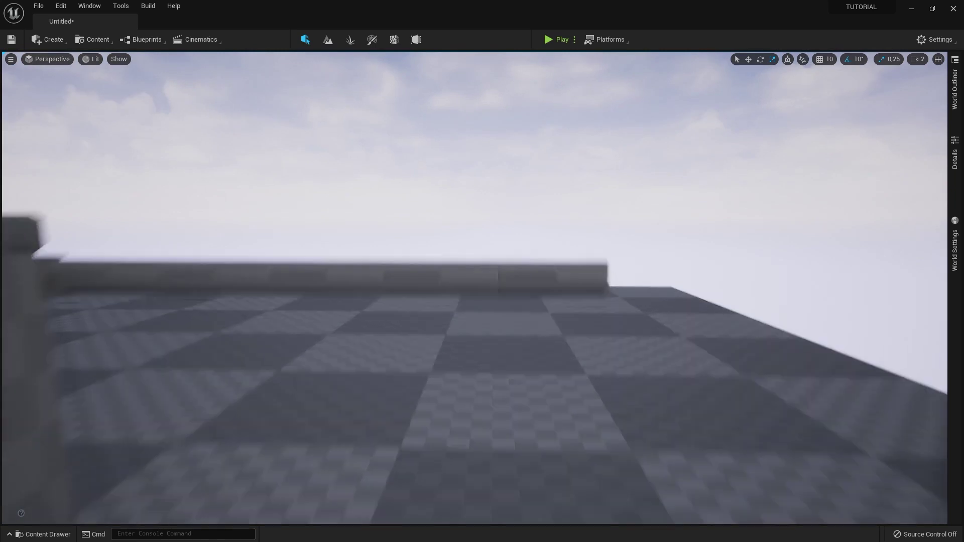
right_drag(284, 260, 284, 260)
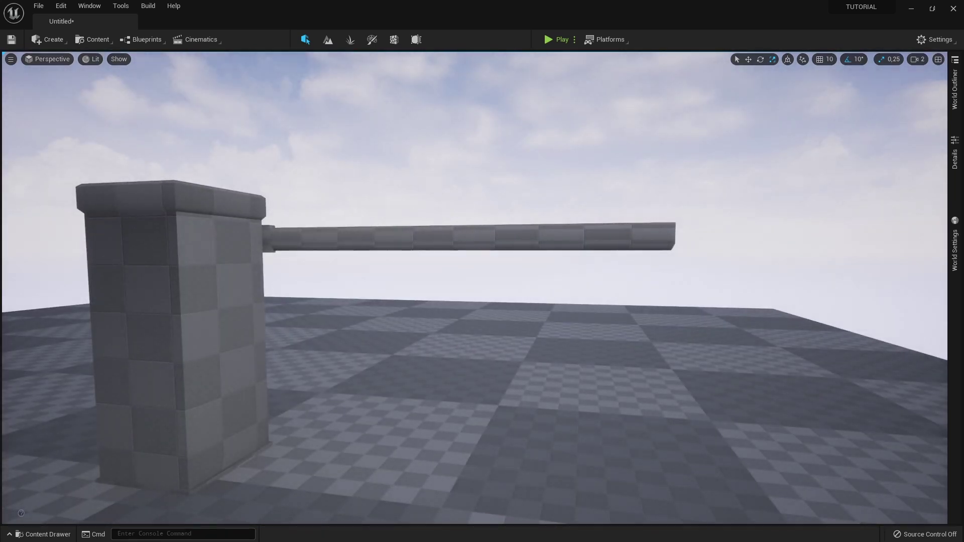
Rotate the selected barrier arm to -90° upright, then back to 0° horizontal
click(389, 245)
middle_drag(389, 246, 438, 241)
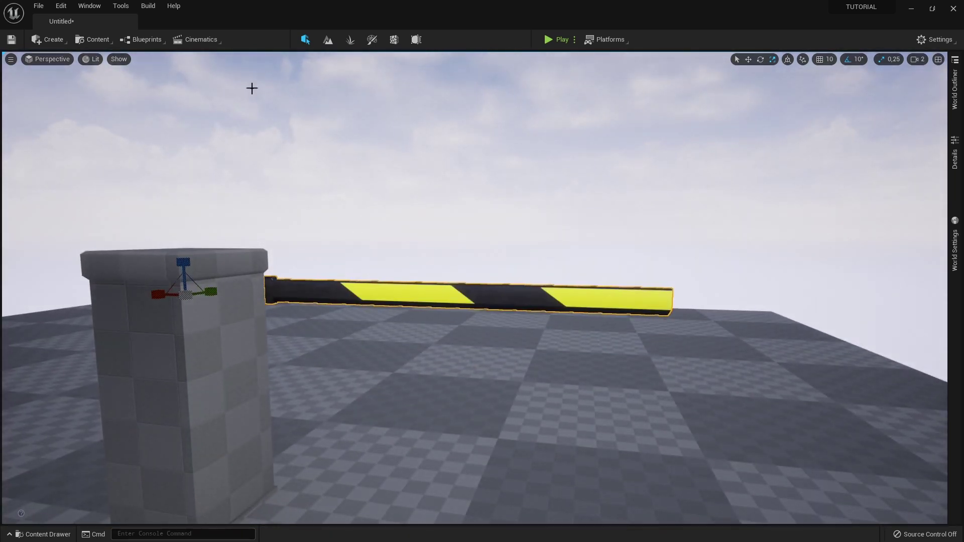
right_drag(381, 241, 382, 241)
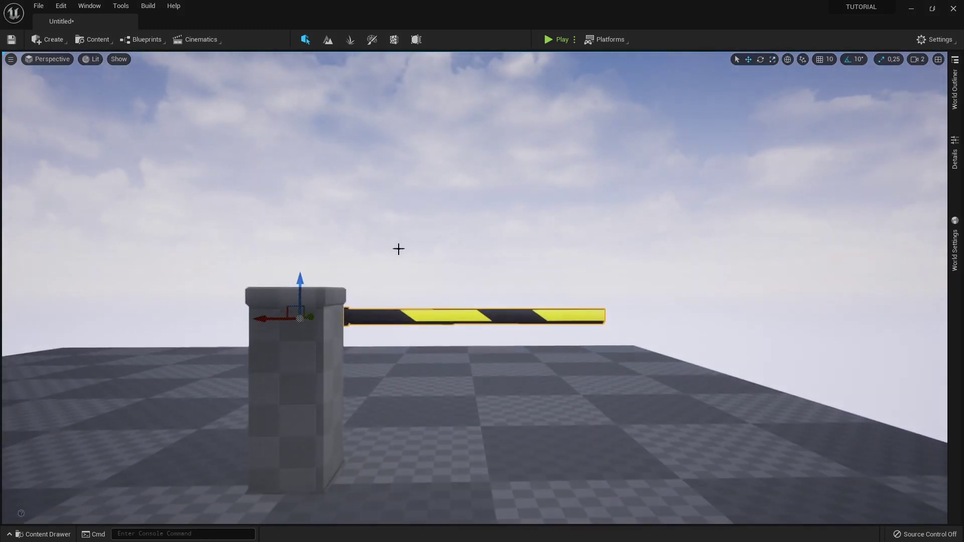
key(e)
drag(332, 289, 301, 261)
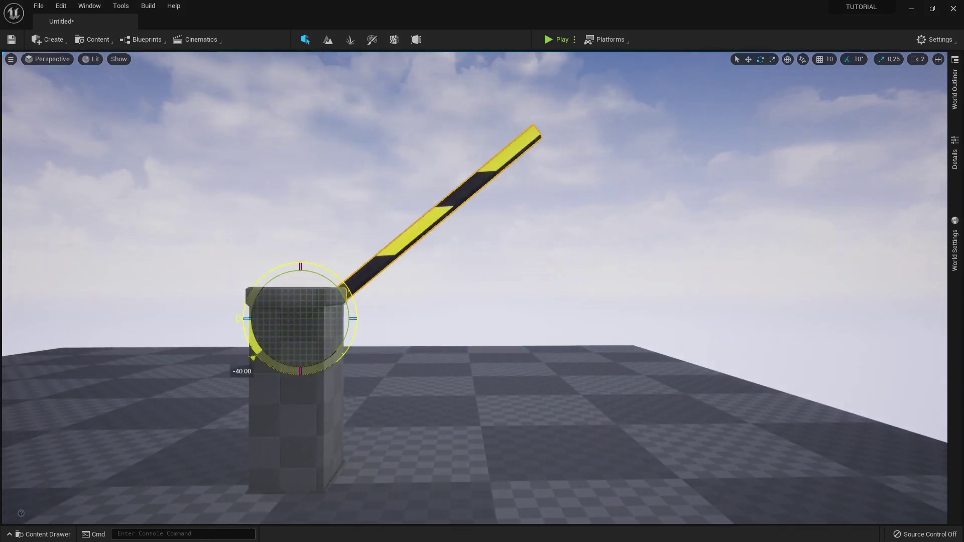
drag(300, 398, 223, 322)
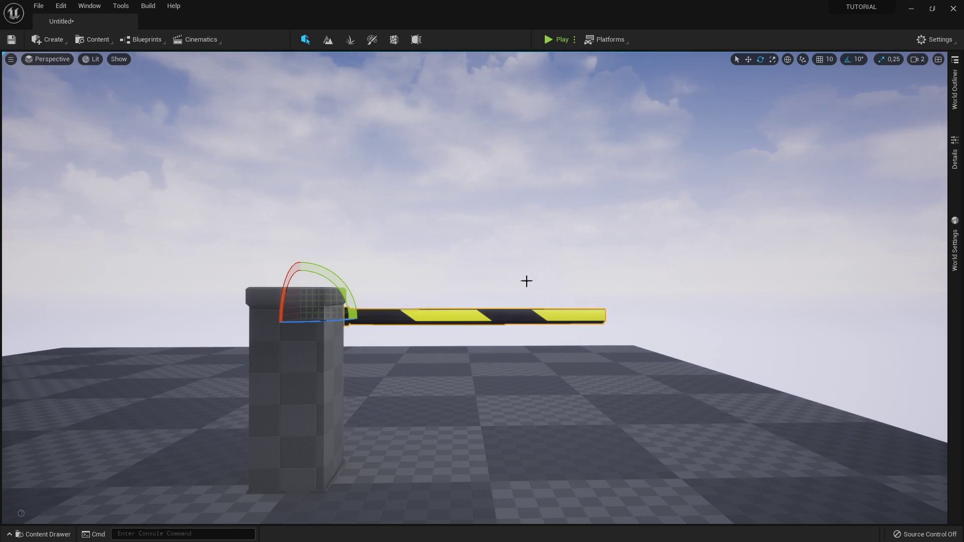
Orbit around the barrier to inspect the yellow-black striped material from several angles
alt+drag(216, 190, 501, 381)
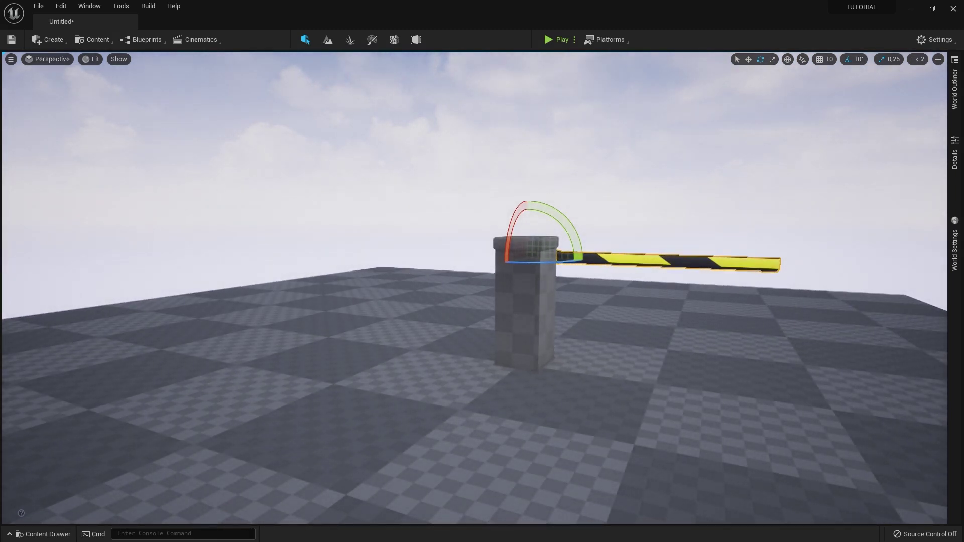
alt+drag(662, 201, 661, 311)
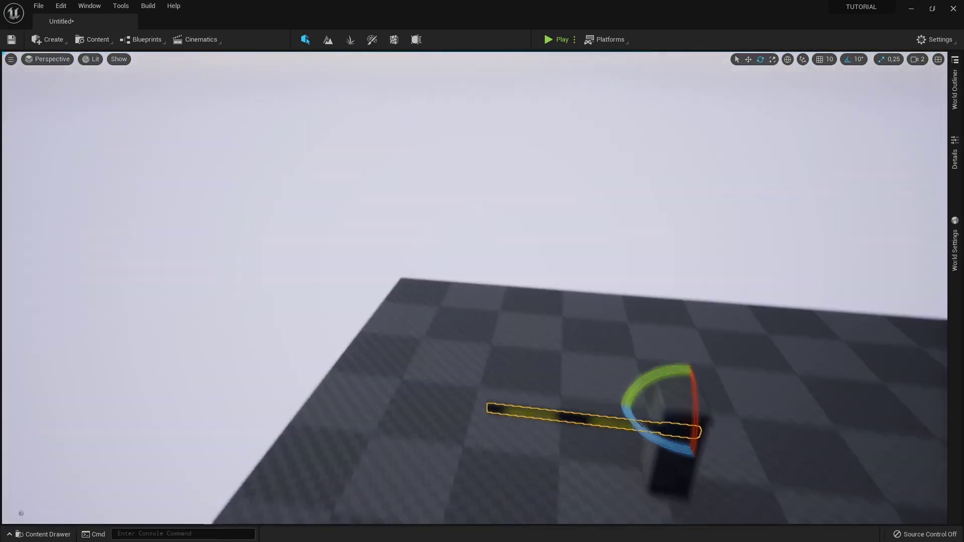
alt+drag(454, 346, 454, 216)
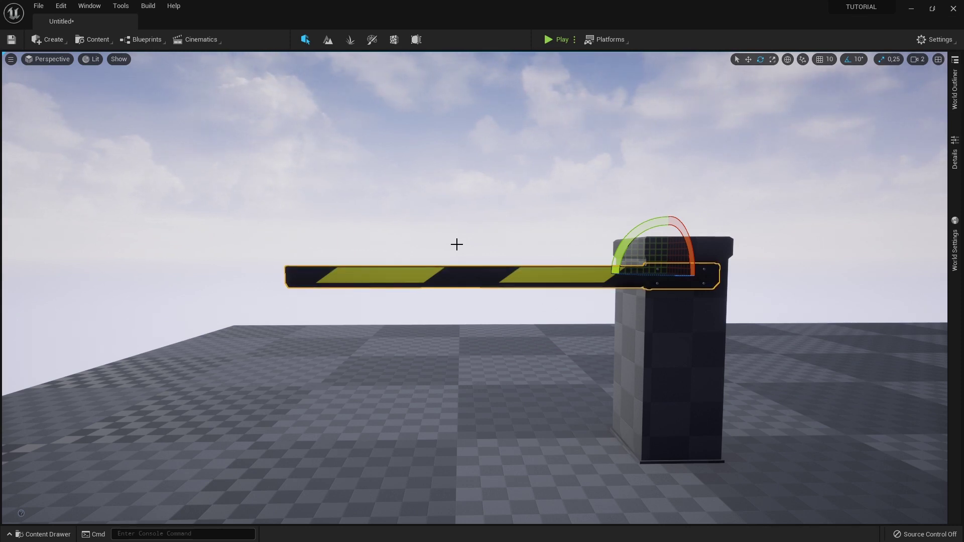
Reselect the striped barrier arm from a level side view of the post
key(Right)
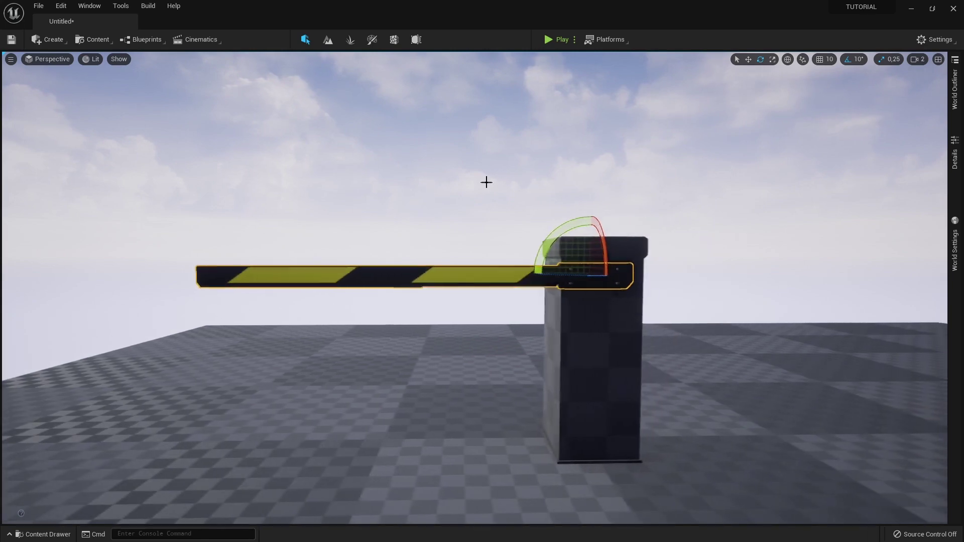
click(475, 161)
right_drag(472, 157, 351, 201)
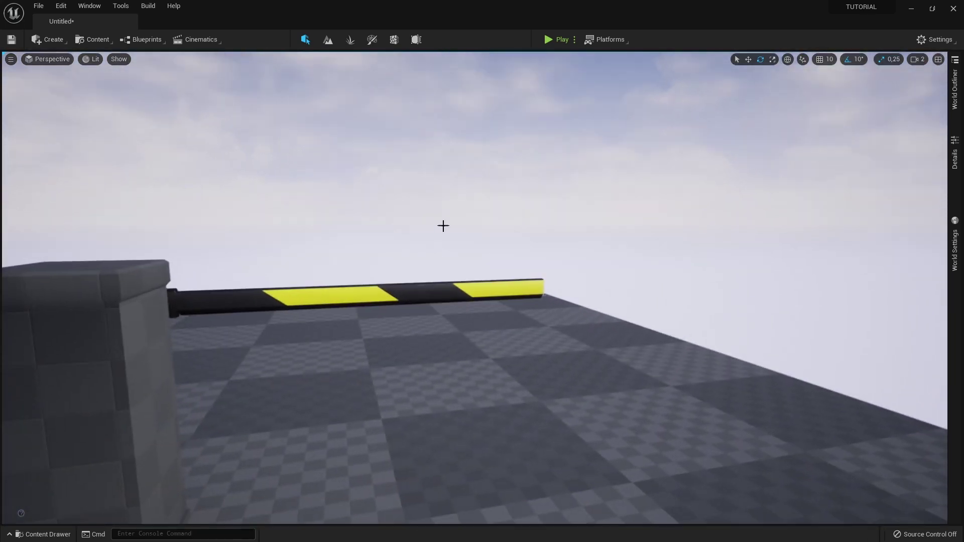
click(441, 291)
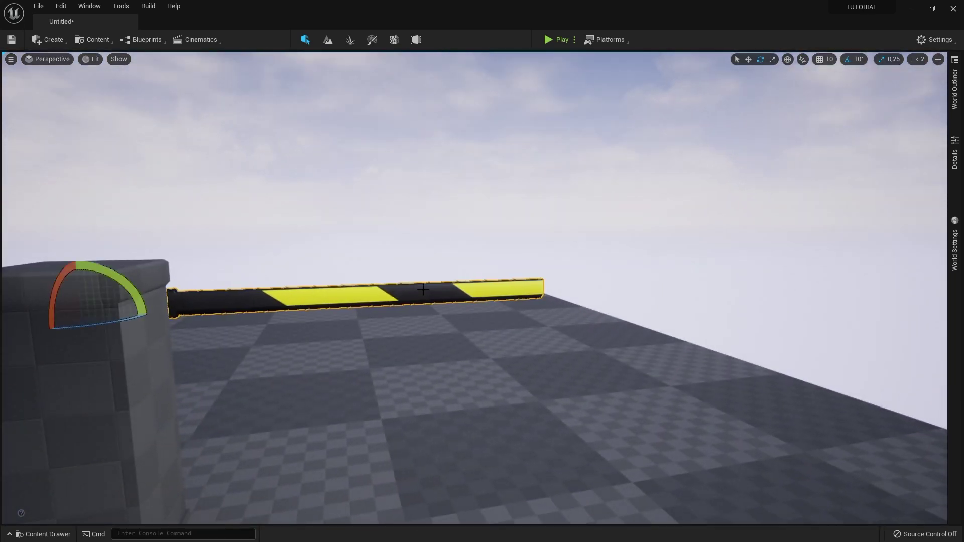
right_drag(441, 291, 474, 281)
scroll(474, 286, down, 3)
scroll(474, 286, up, 3)
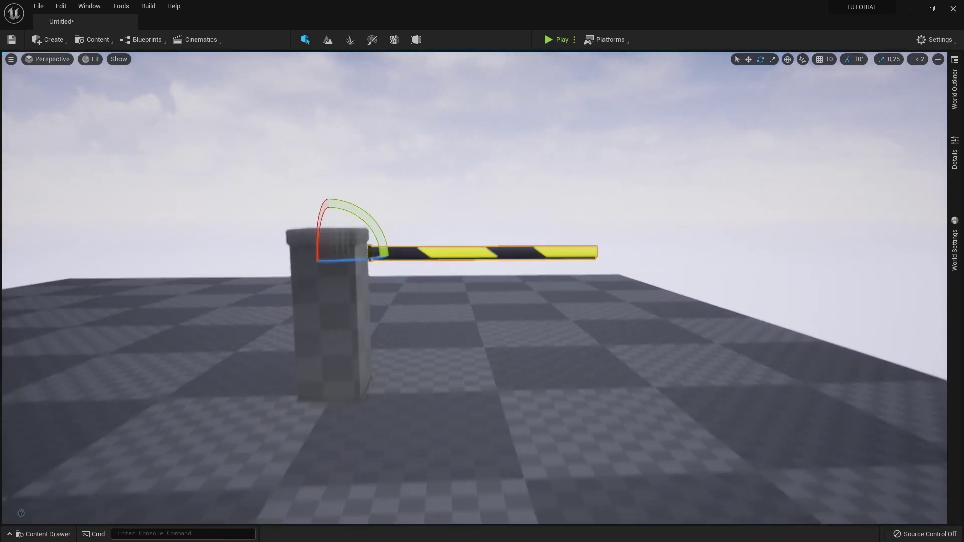
Swing the arm upright to about -80° and choose to edit the Schranke_Tutorial_Cube pillar mesh
drag(374, 211, 352, 261)
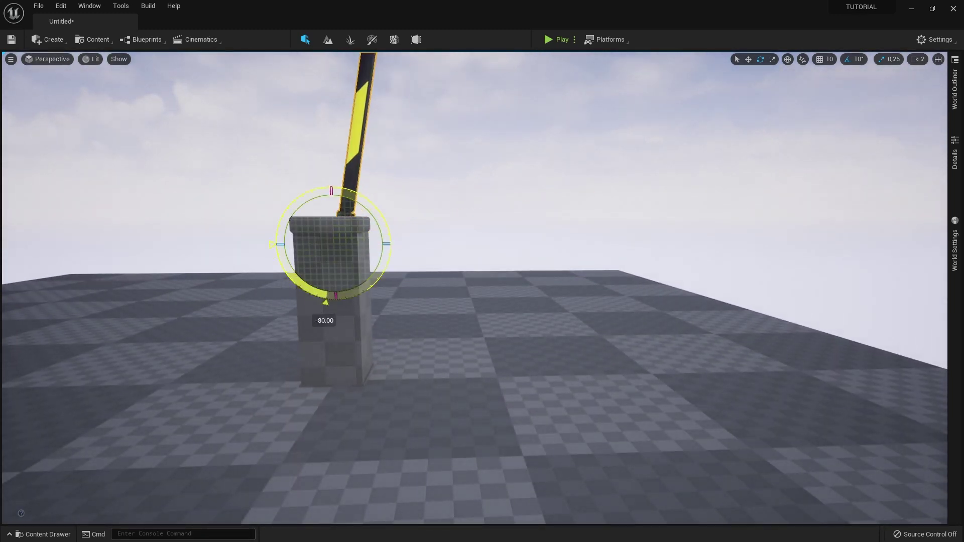
right_drag(474, 286, 389, 274)
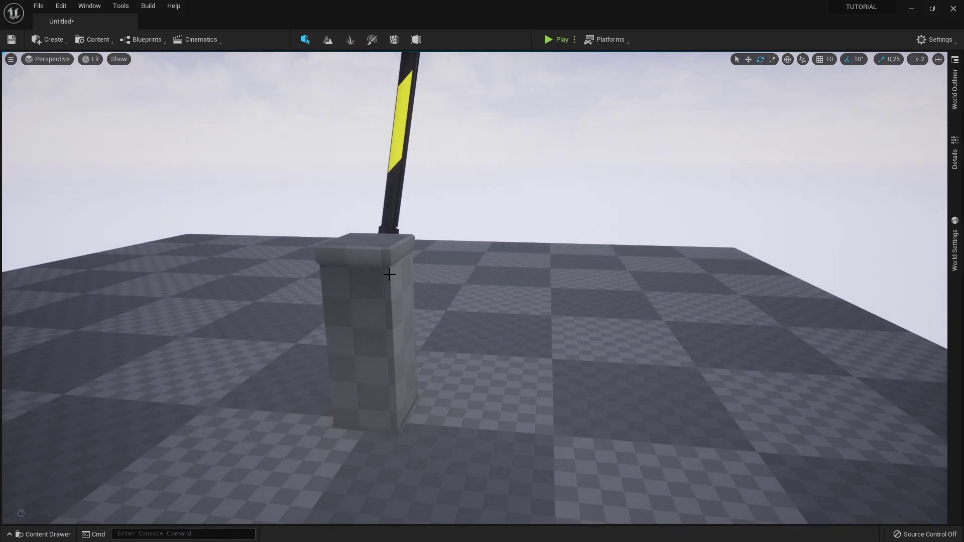
right_click(385, 152)
Give Schranke_Tutorial_Cube one simplified collision primitive in its mesh editor, then close it
click(422, 182)
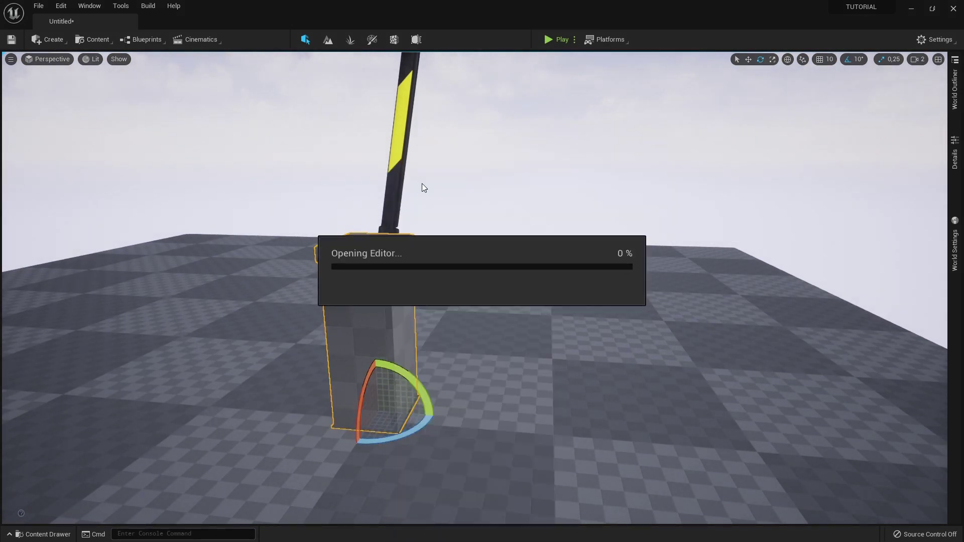
drag(335, 175, 335, 175)
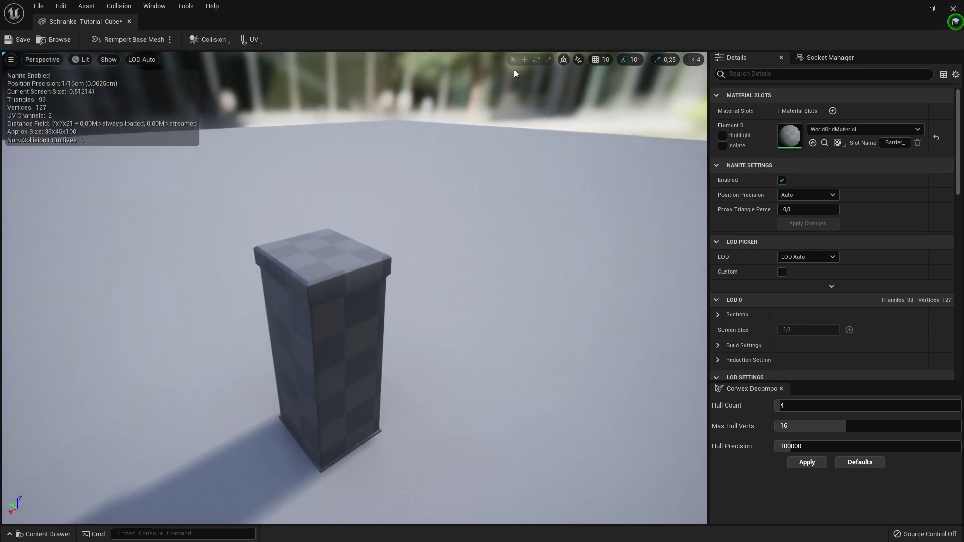
click(211, 39)
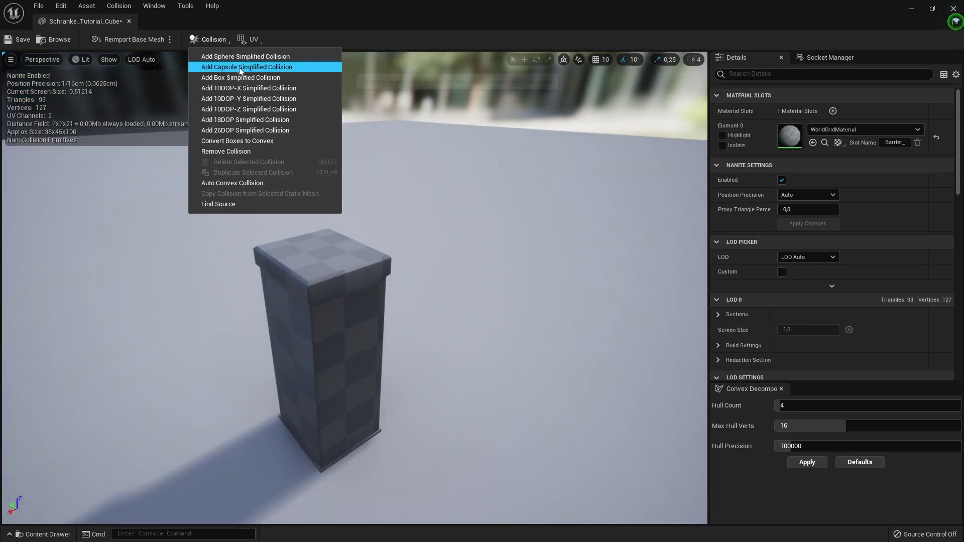
click(629, 122)
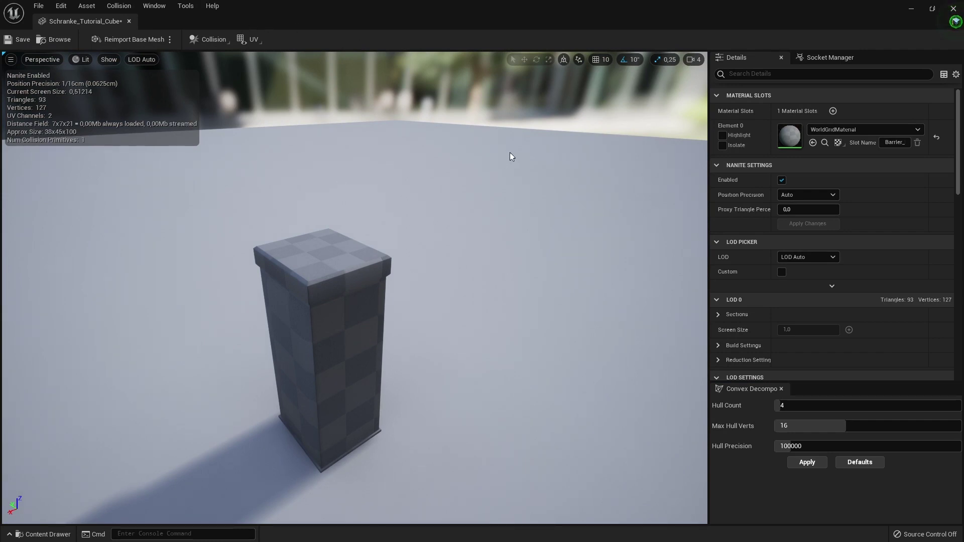
click(960, 6)
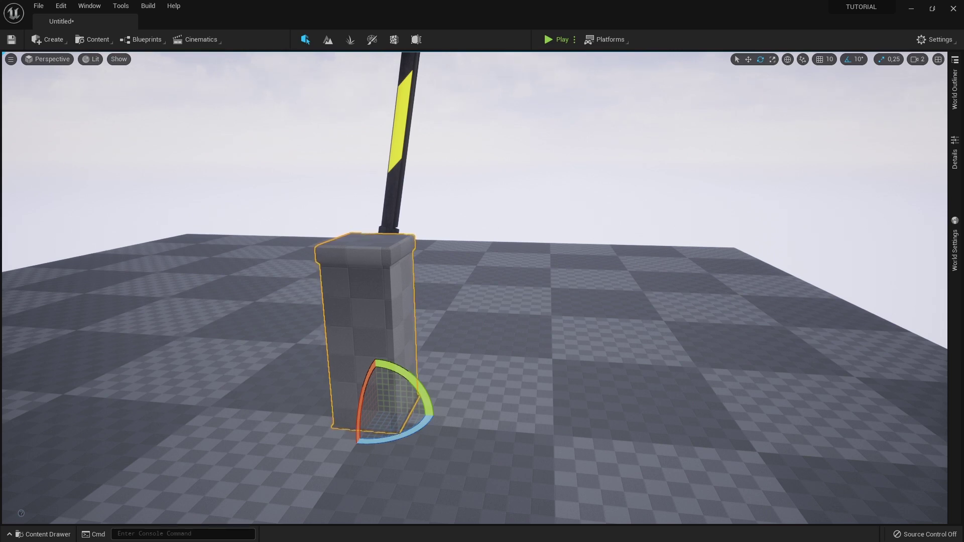
right_drag(474, 301, 474, 226)
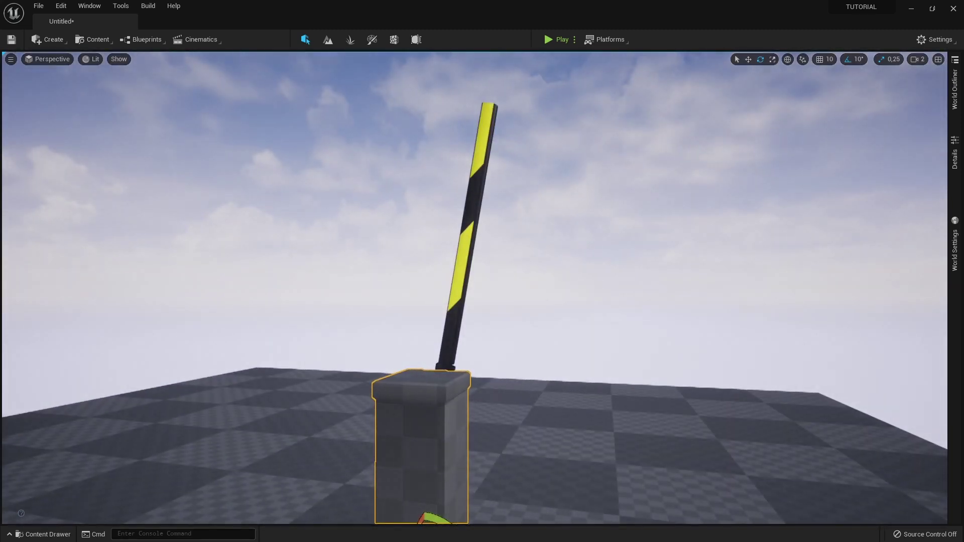